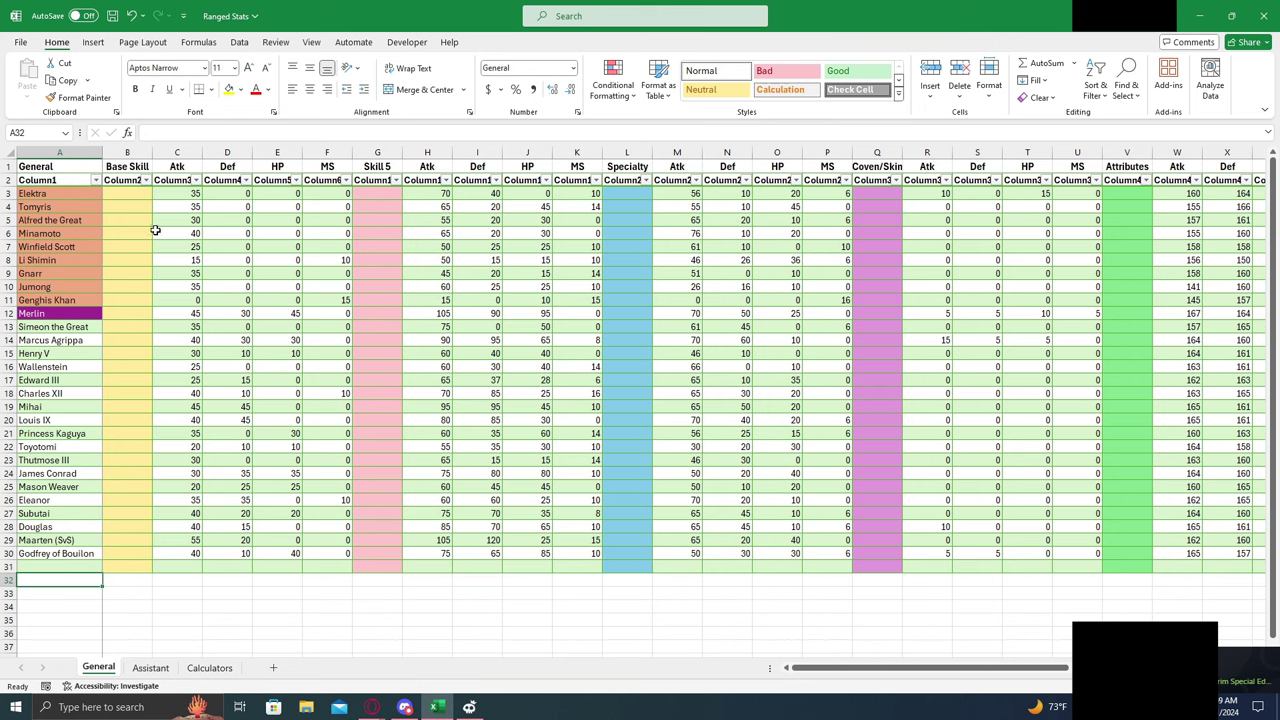
Step: Review Merlin's Base Skill Atk, Def and HP values
{"action": "left_click", "coordinate": [185, 314]}
{"action": "left_click", "coordinate": [238, 312]}
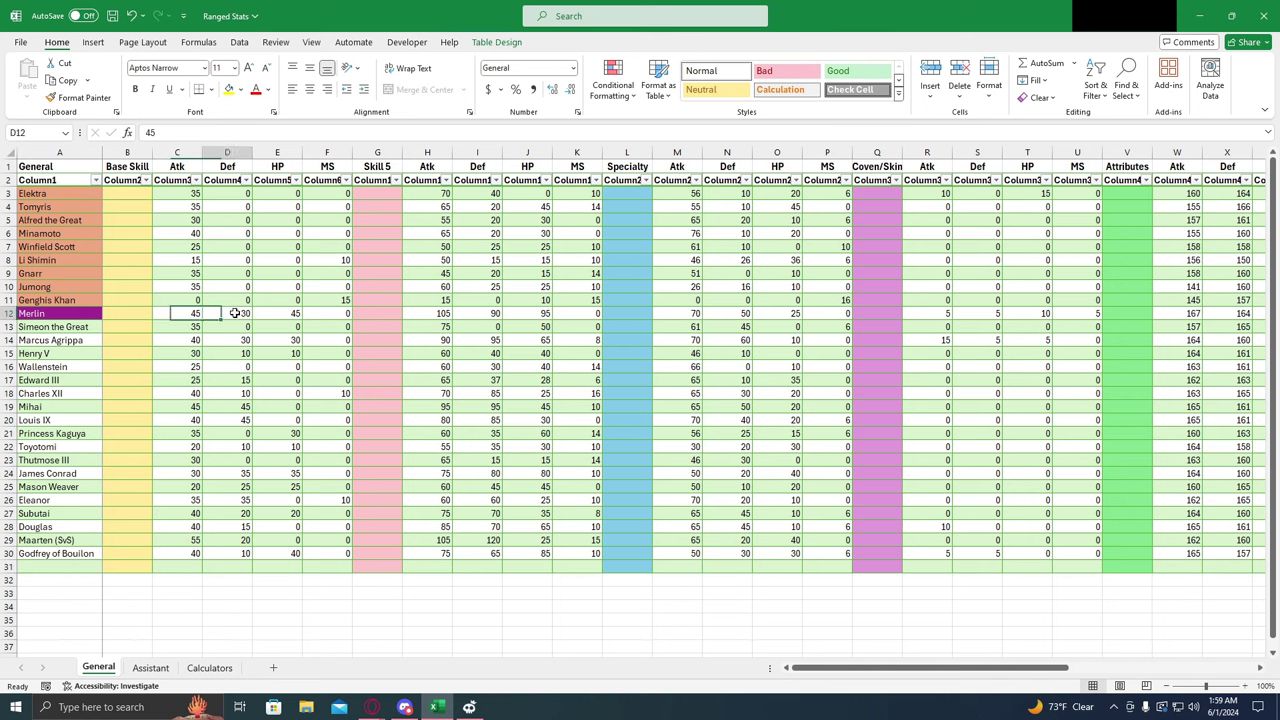
{"action": "left_click", "coordinate": [288, 314]}
{"action": "left_click", "coordinate": [186, 314]}
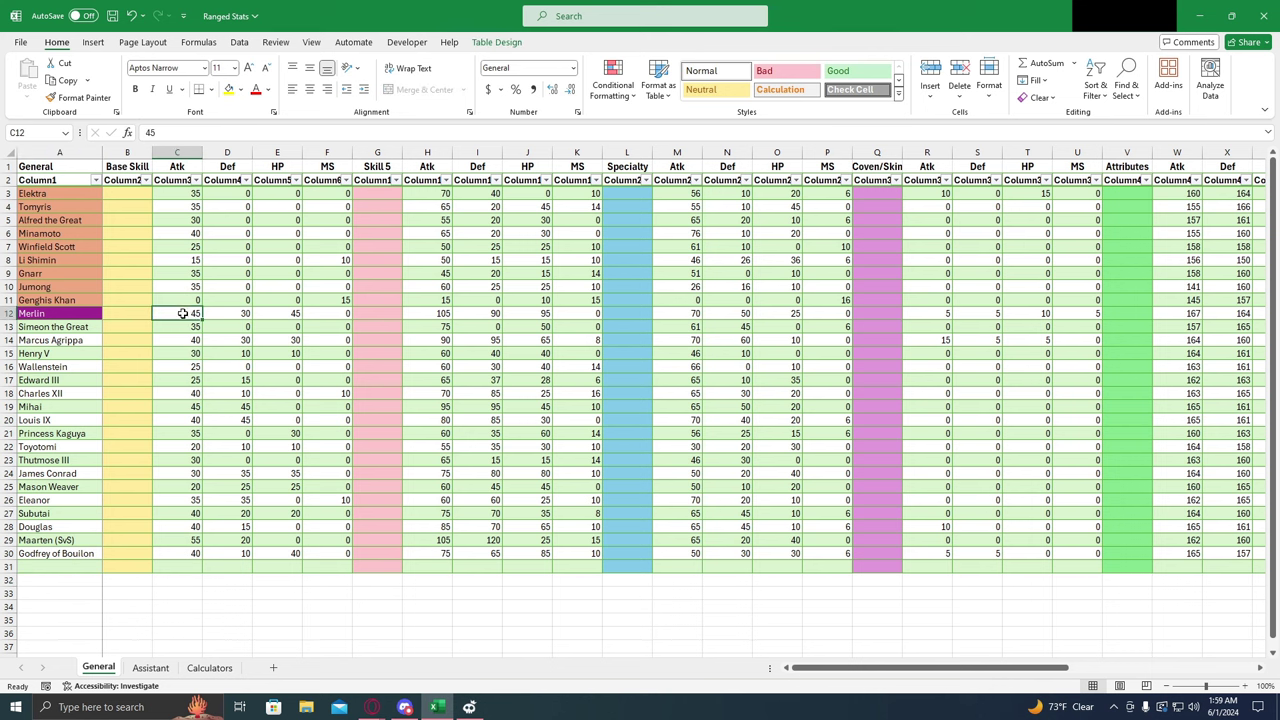
{"action": "left_click", "coordinate": [215, 314]}
{"action": "left_click", "coordinate": [277, 314]}
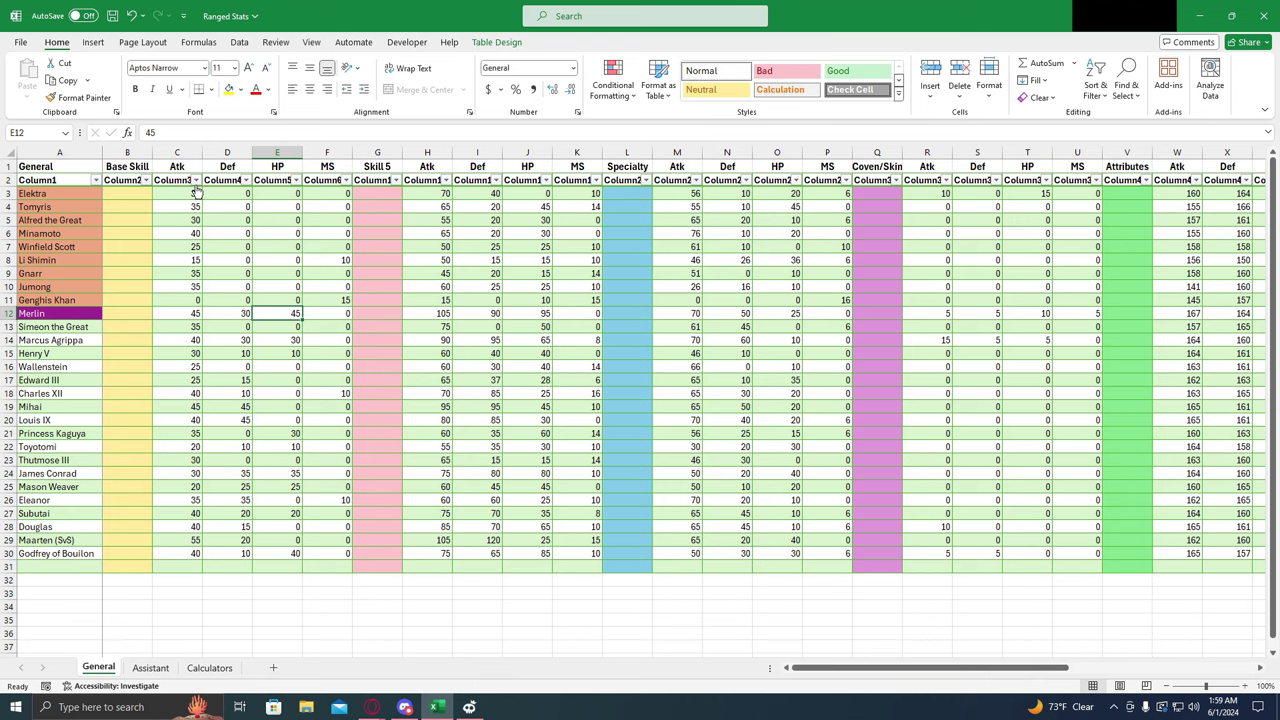
Step: Sort the table by Base Skill Atk from largest to smallest and check Merlin's Base Skill values
{"action": "left_click", "coordinate": [196, 180]}
{"action": "left_click", "coordinate": [150, 216]}
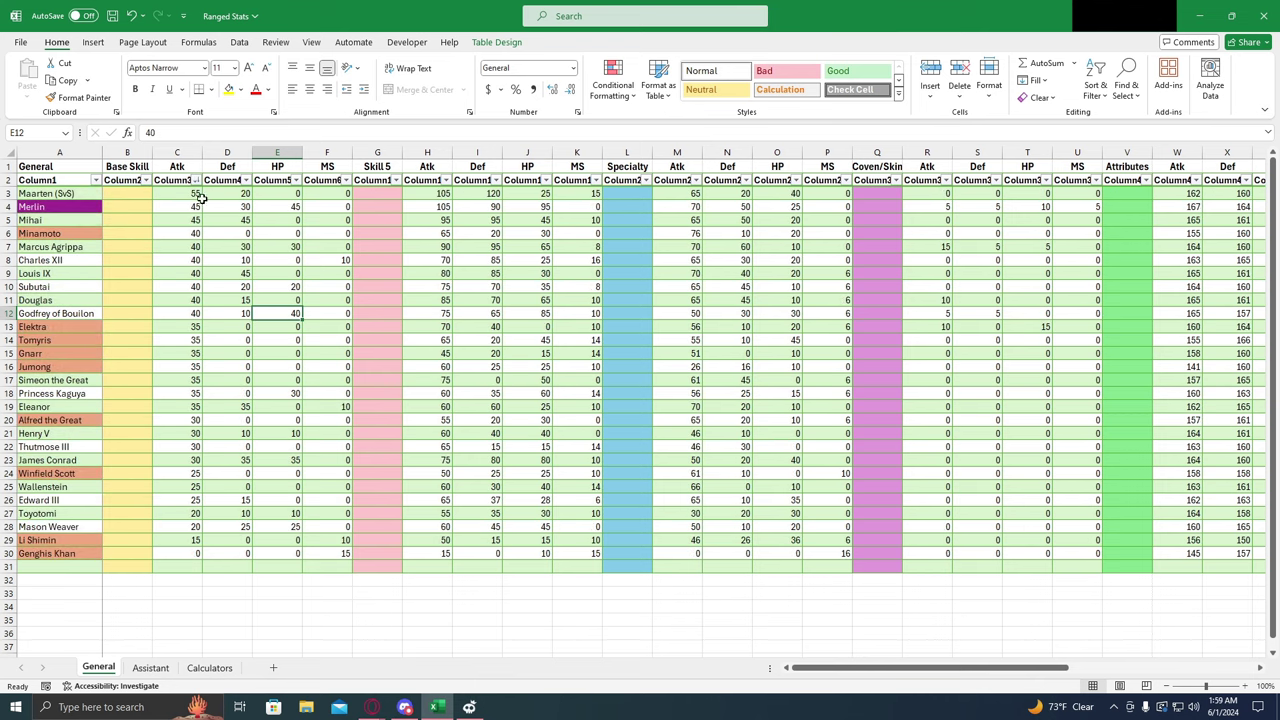
{"action": "left_click", "coordinate": [188, 206]}
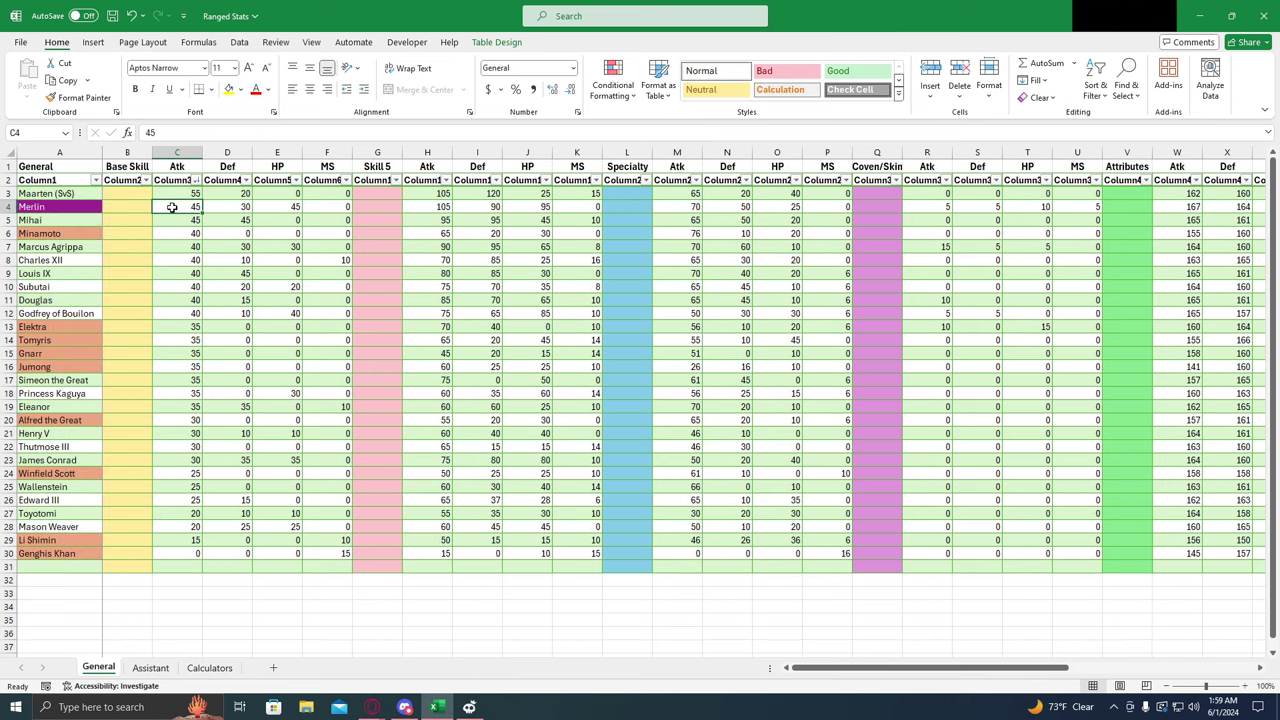
{"action": "left_click", "coordinate": [212, 206]}
{"action": "left_click", "coordinate": [295, 208]}
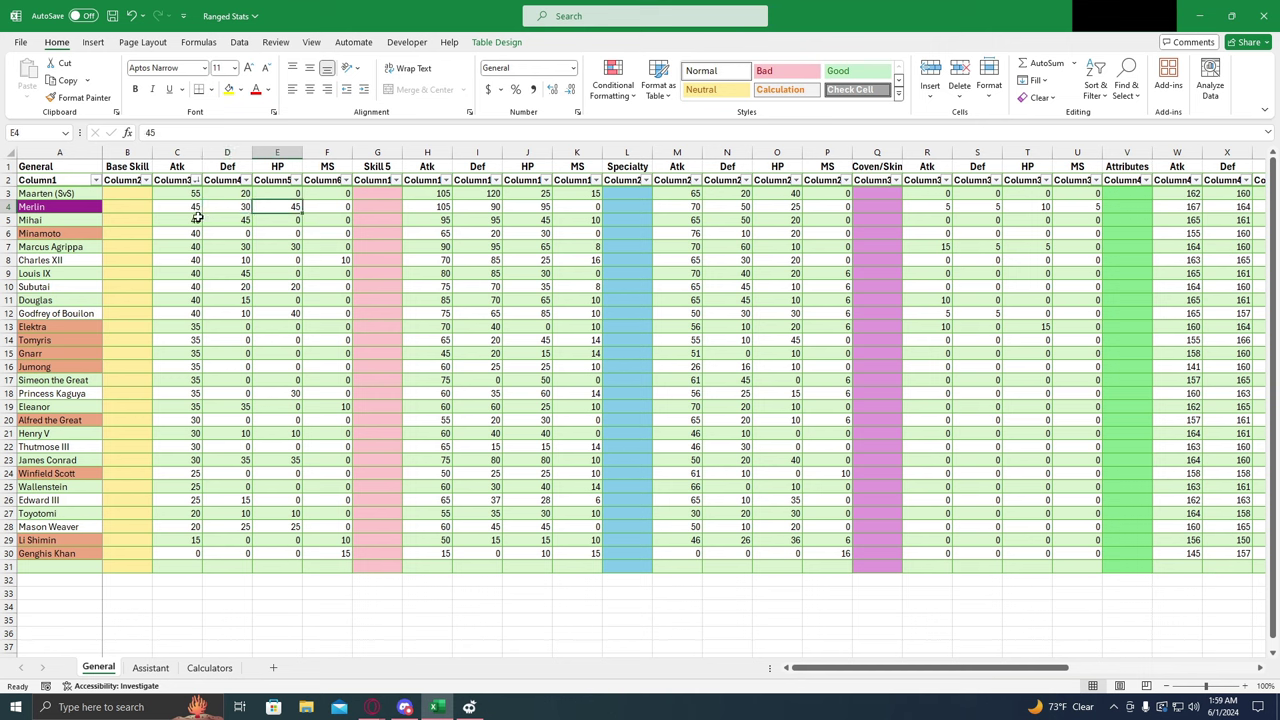
Step: Compare the Base Skill stats of Mihai and Marcus Agrippa with Merlin's Def and HP
{"action": "left_click", "coordinate": [166, 220]}
{"action": "left_click", "coordinate": [235, 221]}
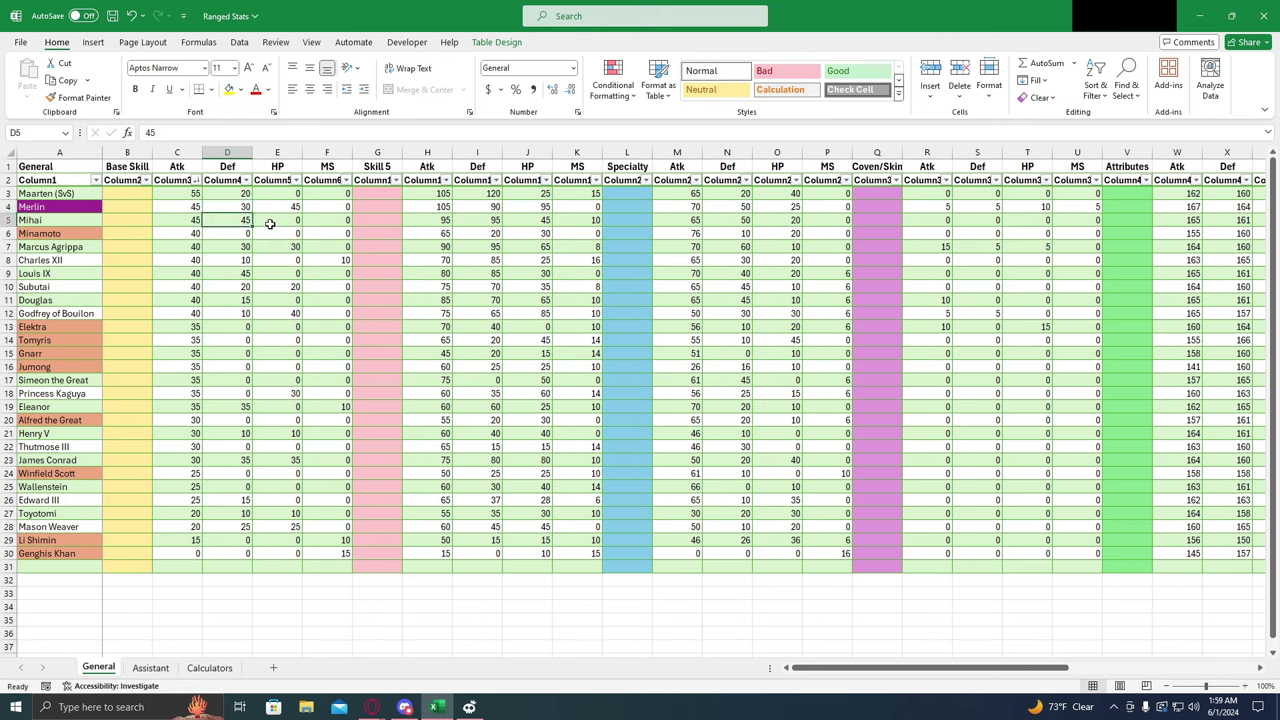
{"action": "left_click", "coordinate": [185, 249]}
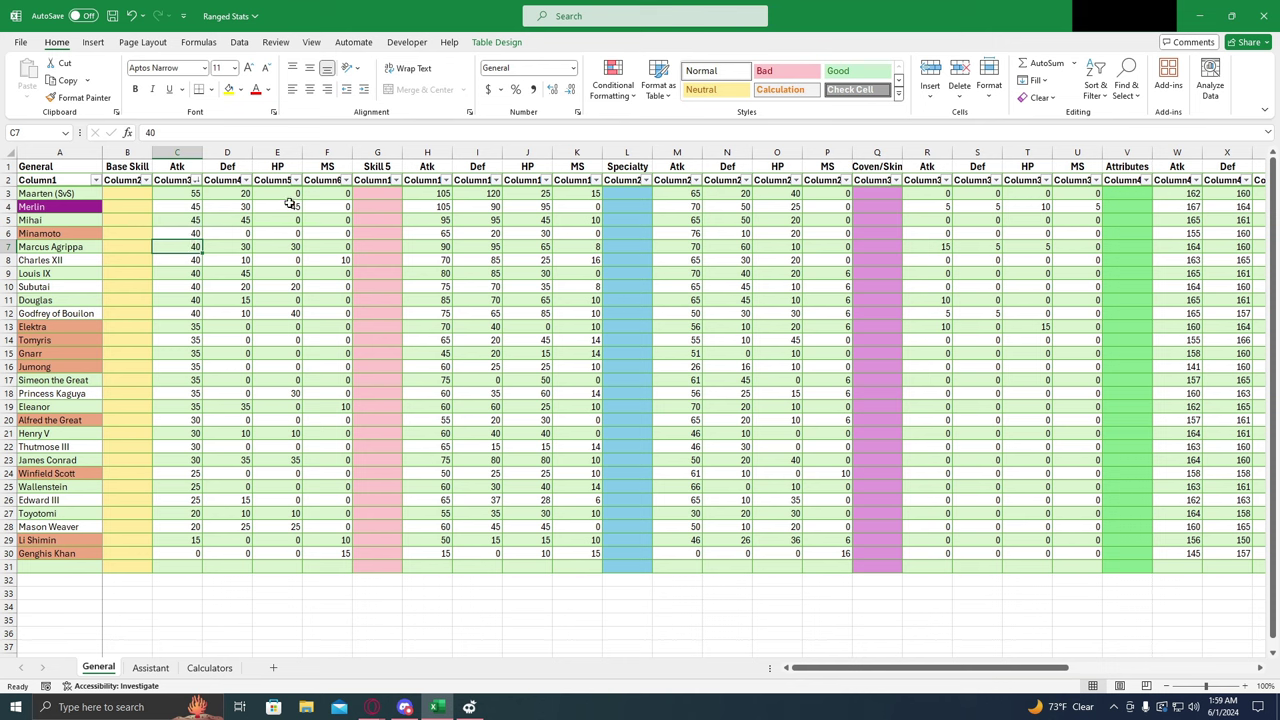
{"action": "left_click", "coordinate": [288, 204]}
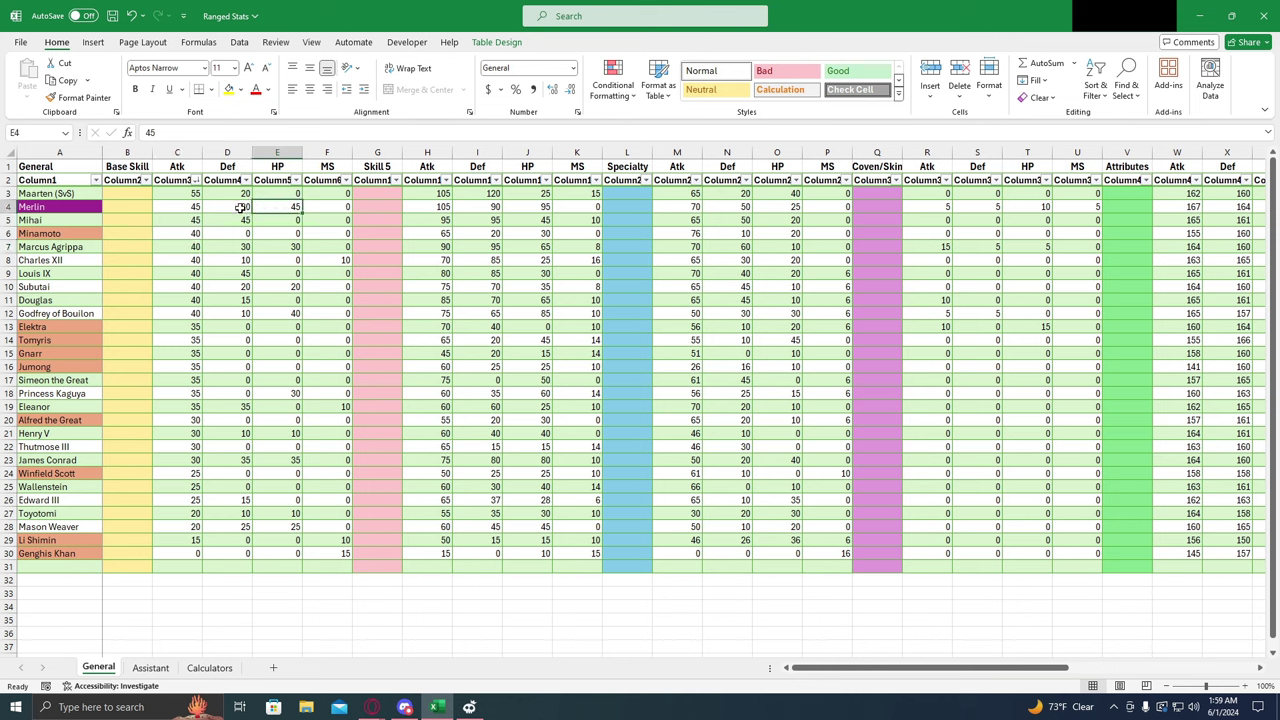
{"action": "left_click", "coordinate": [241, 207]}
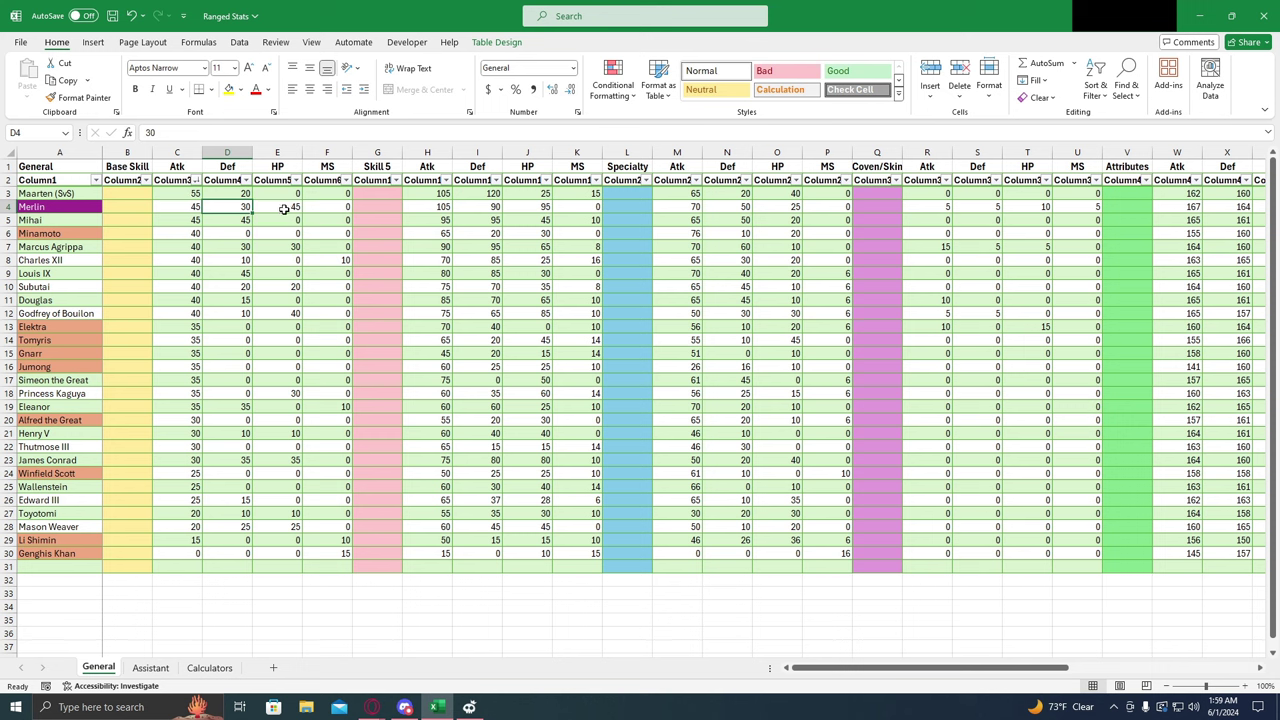
{"action": "left_click", "coordinate": [284, 208]}
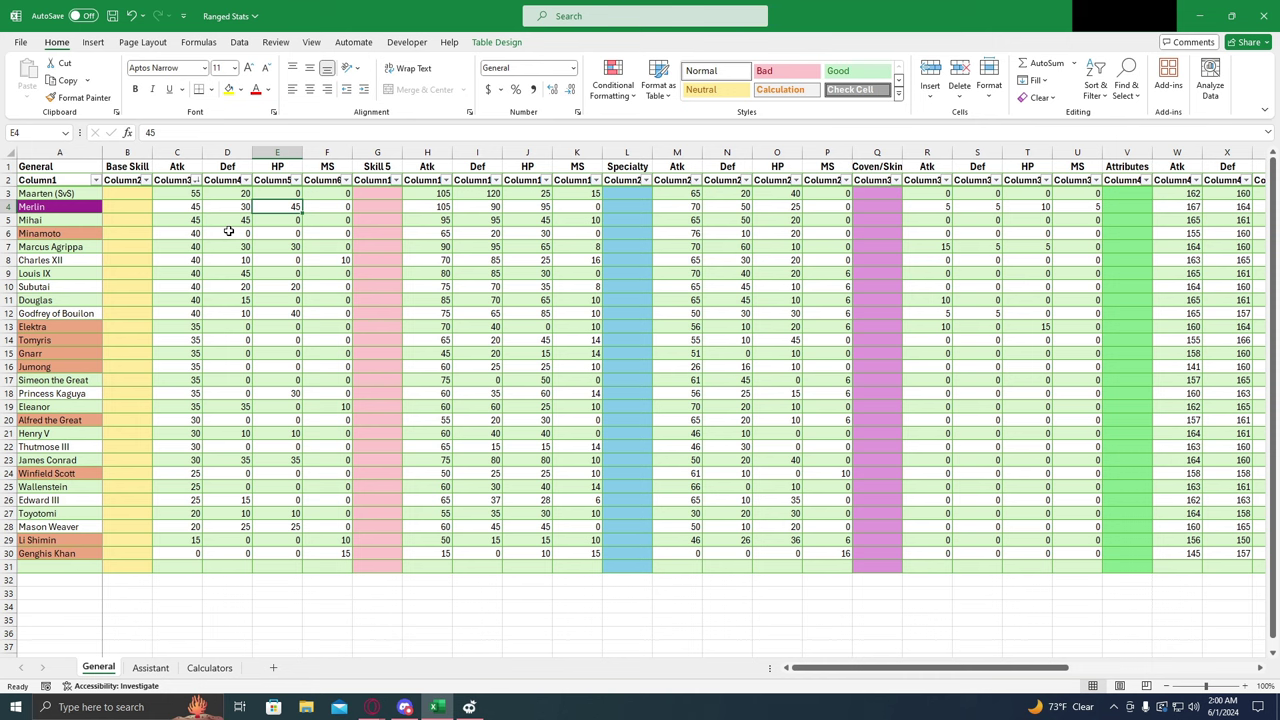
Step: Sort the table by Skill 5 Atk from largest to smallest
{"action": "left_click", "coordinate": [435, 208]}
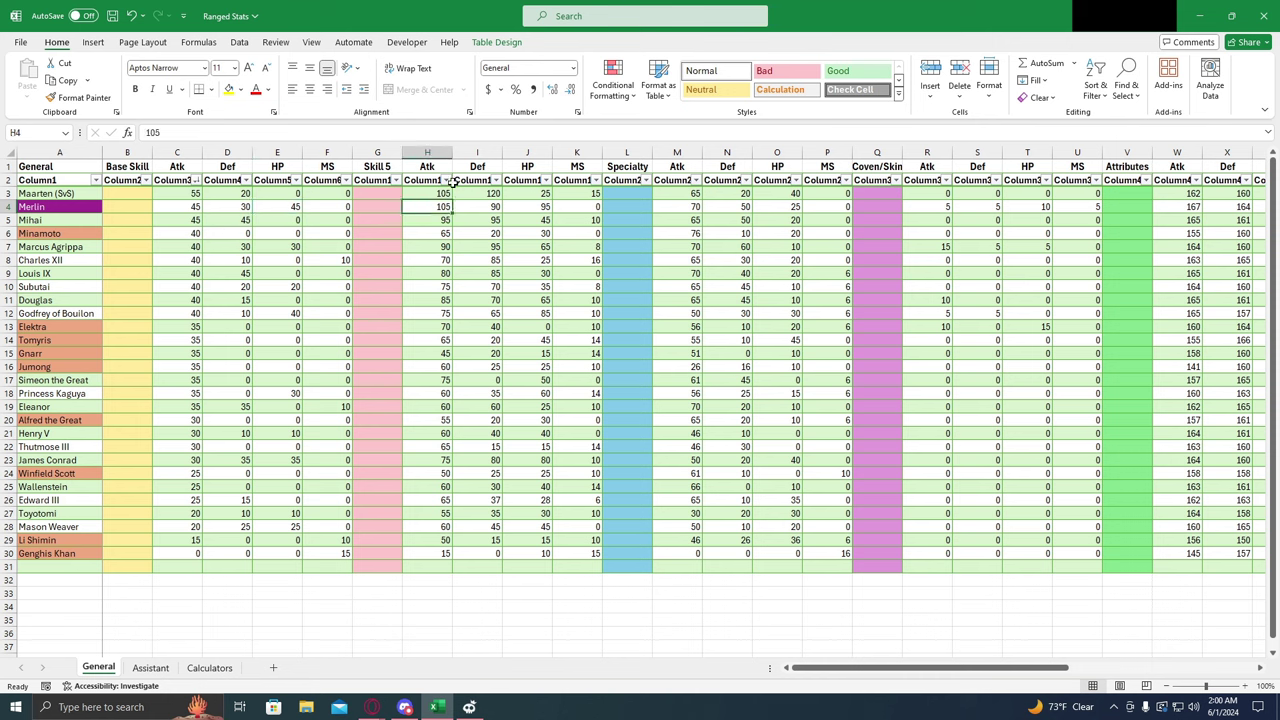
{"action": "left_click", "coordinate": [452, 181]}
{"action": "left_click", "coordinate": [330, 211]}
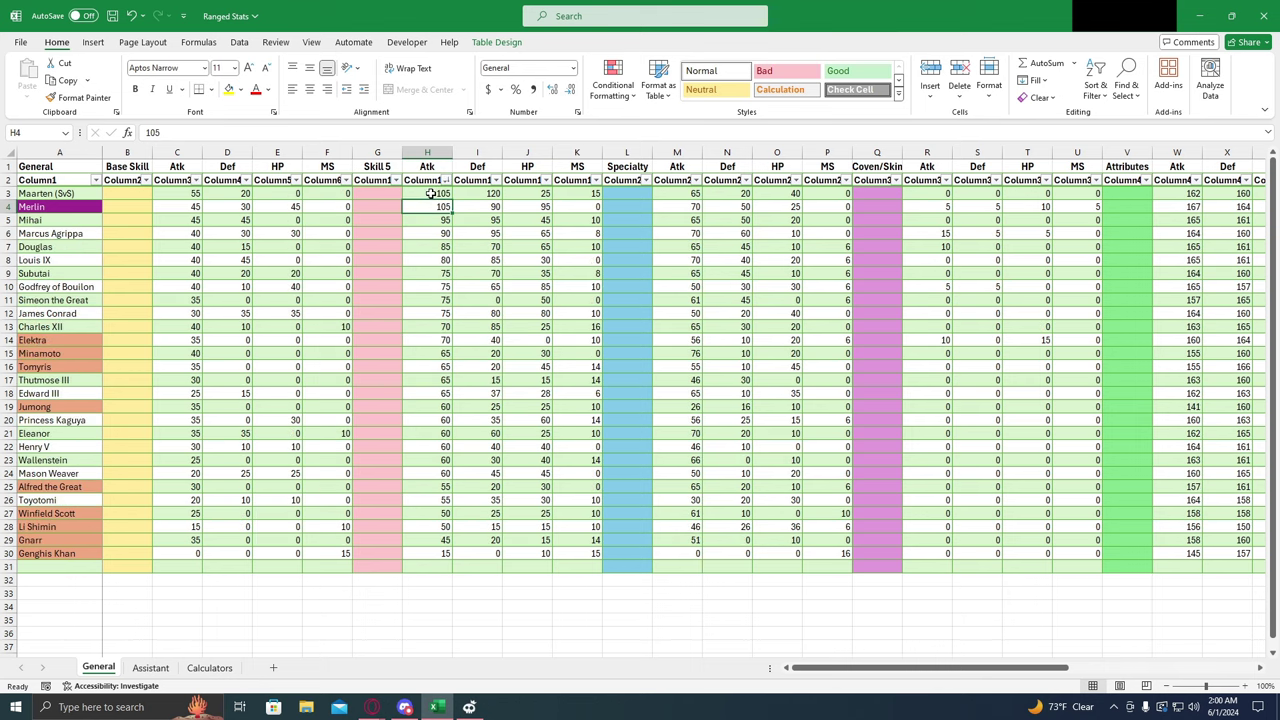
Step: Examine Merlin's Skill 5 values for Atk, Def, HP and MS
{"action": "key", "text": "Right"}
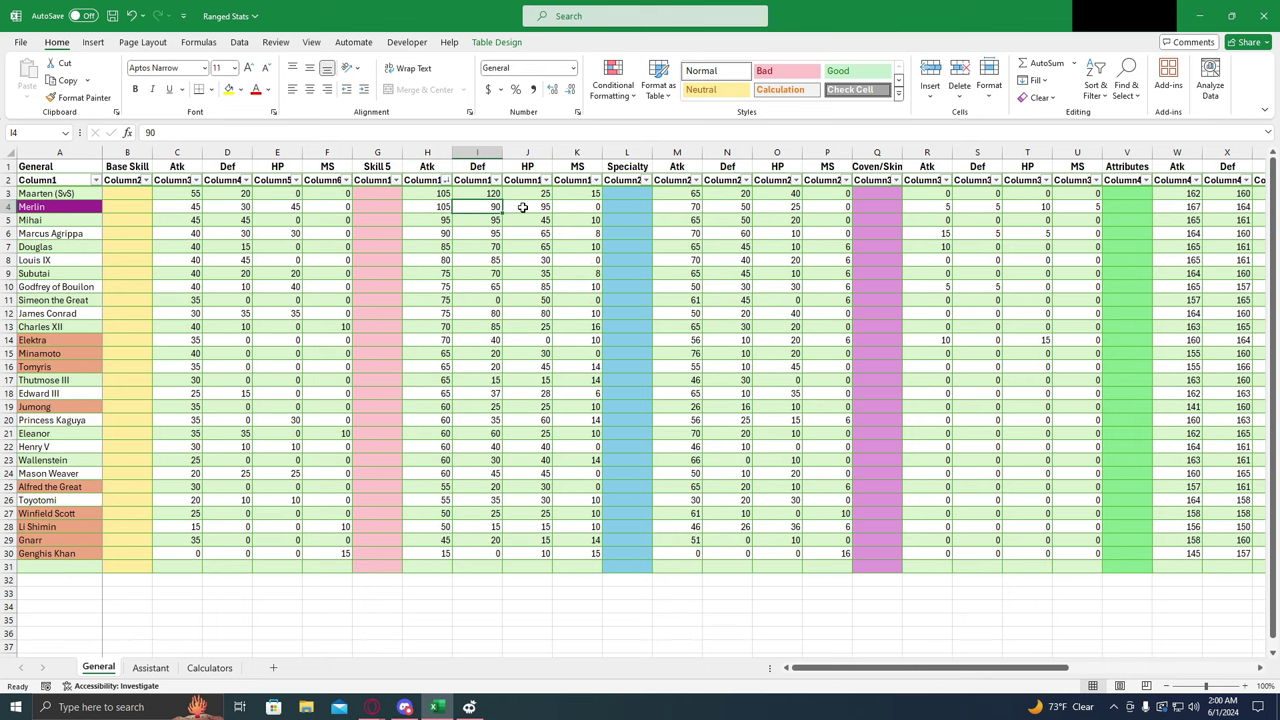
{"action": "left_click", "coordinate": [442, 207]}
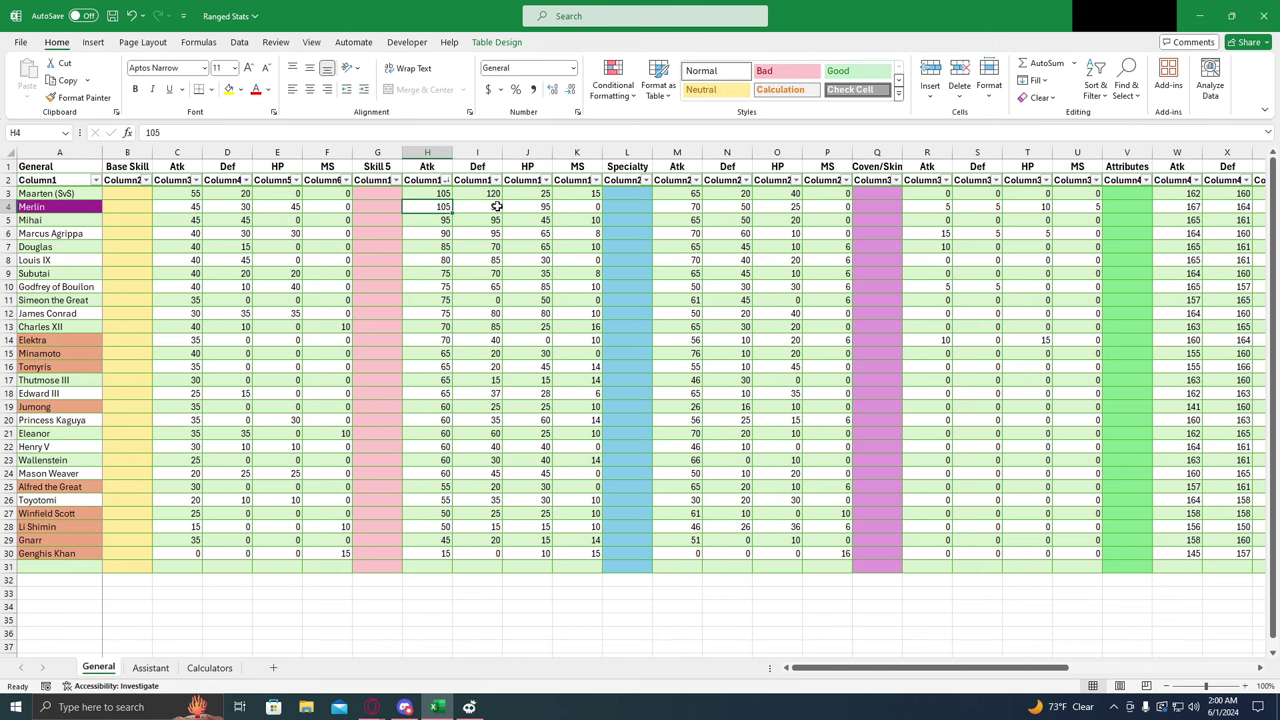
{"action": "left_click", "coordinate": [496, 206]}
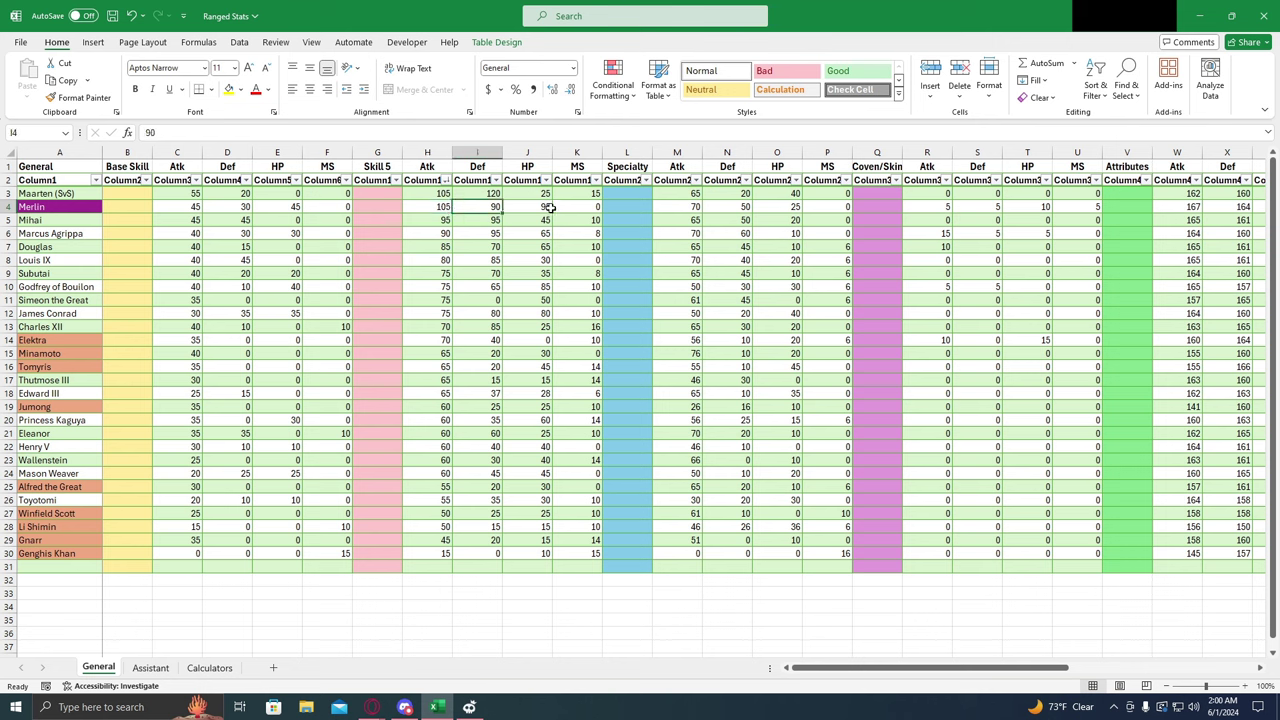
{"action": "left_click", "coordinate": [560, 207]}
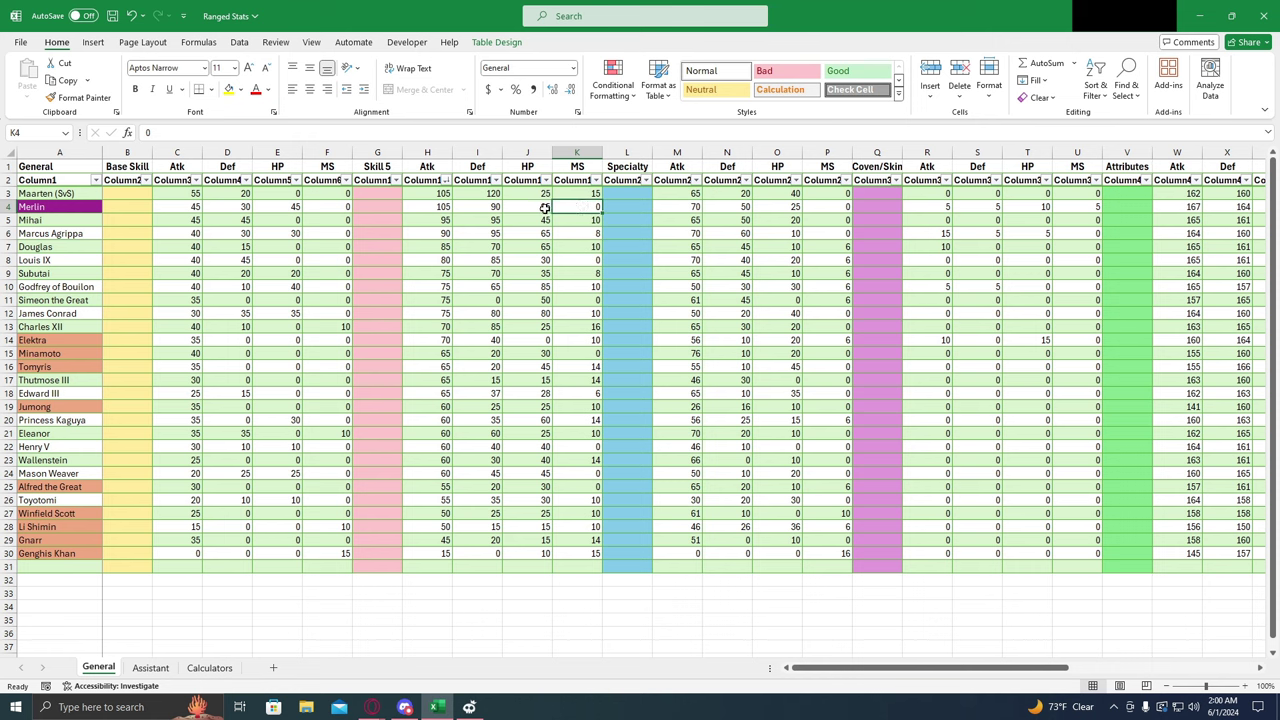
{"action": "left_click", "coordinate": [512, 207]}
{"action": "left_click", "coordinate": [472, 207]}
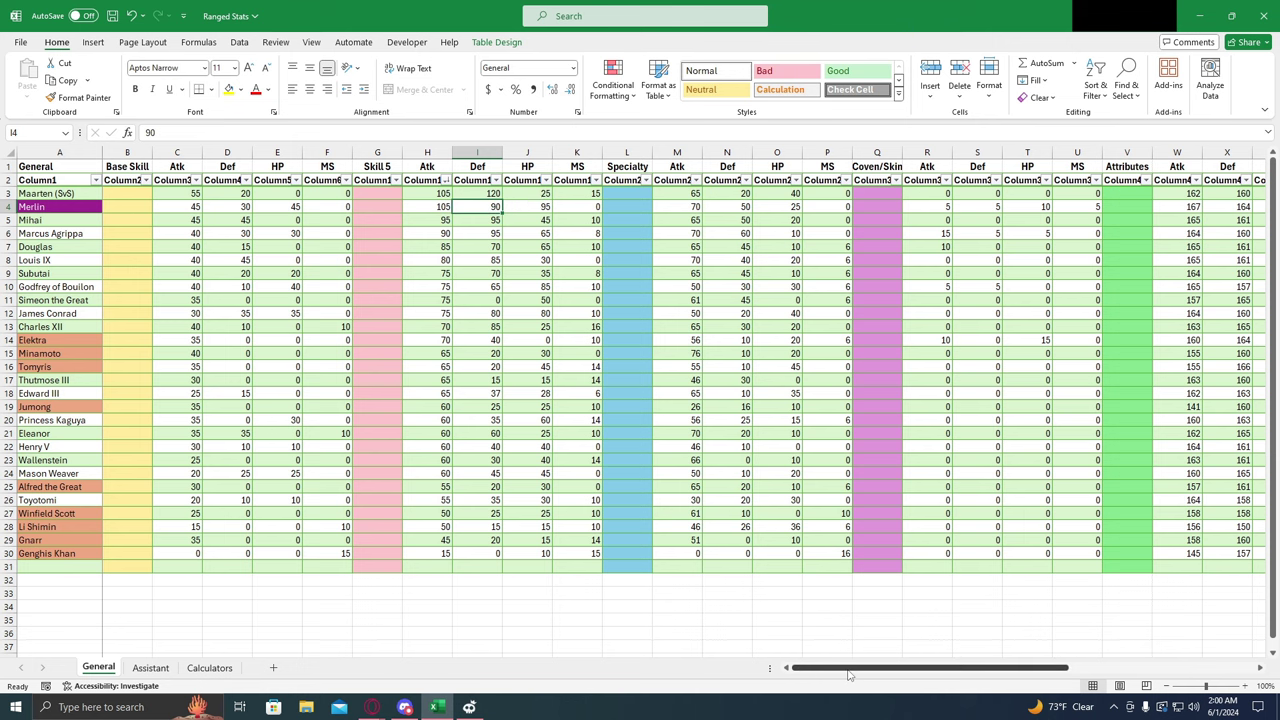
Step: Sort the table by Specialty Atk from largest to smallest and check Merlin's Specialty values
{"action": "left_click_drag", "start_coordinate": [852, 667], "coordinate": [880, 667]}
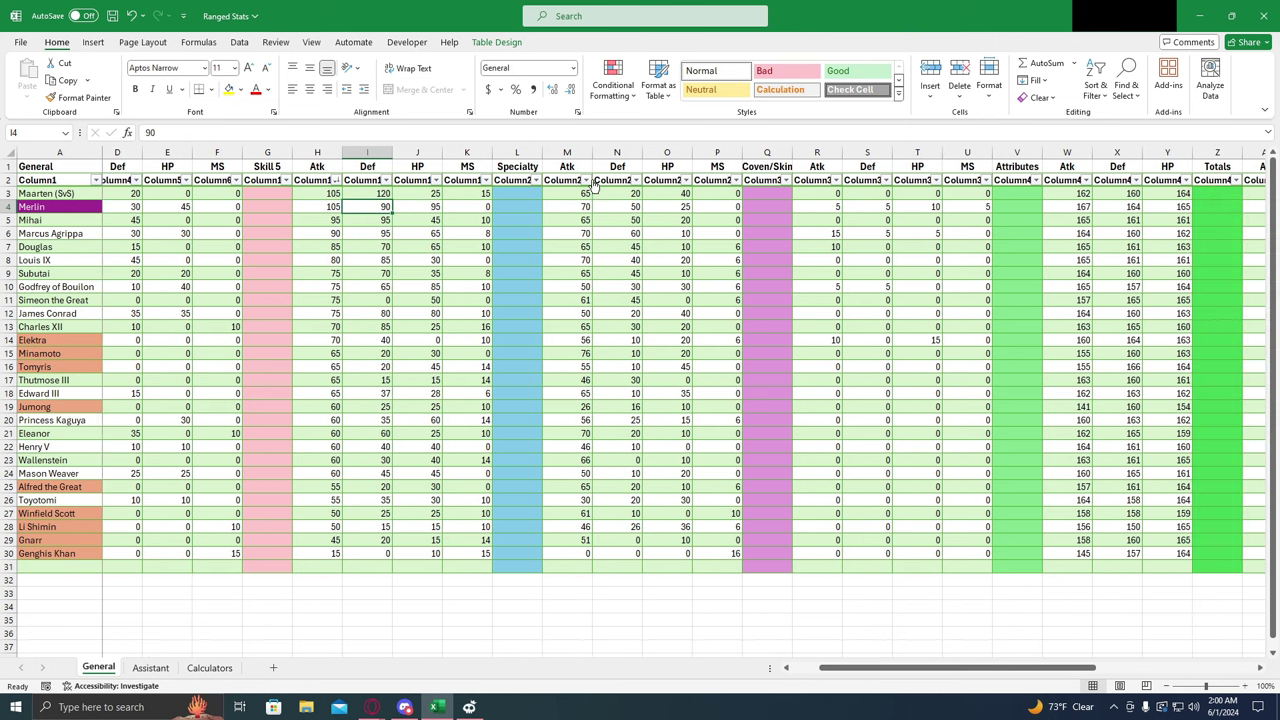
{"action": "left_click", "coordinate": [587, 181]}
{"action": "left_click", "coordinate": [455, 209]}
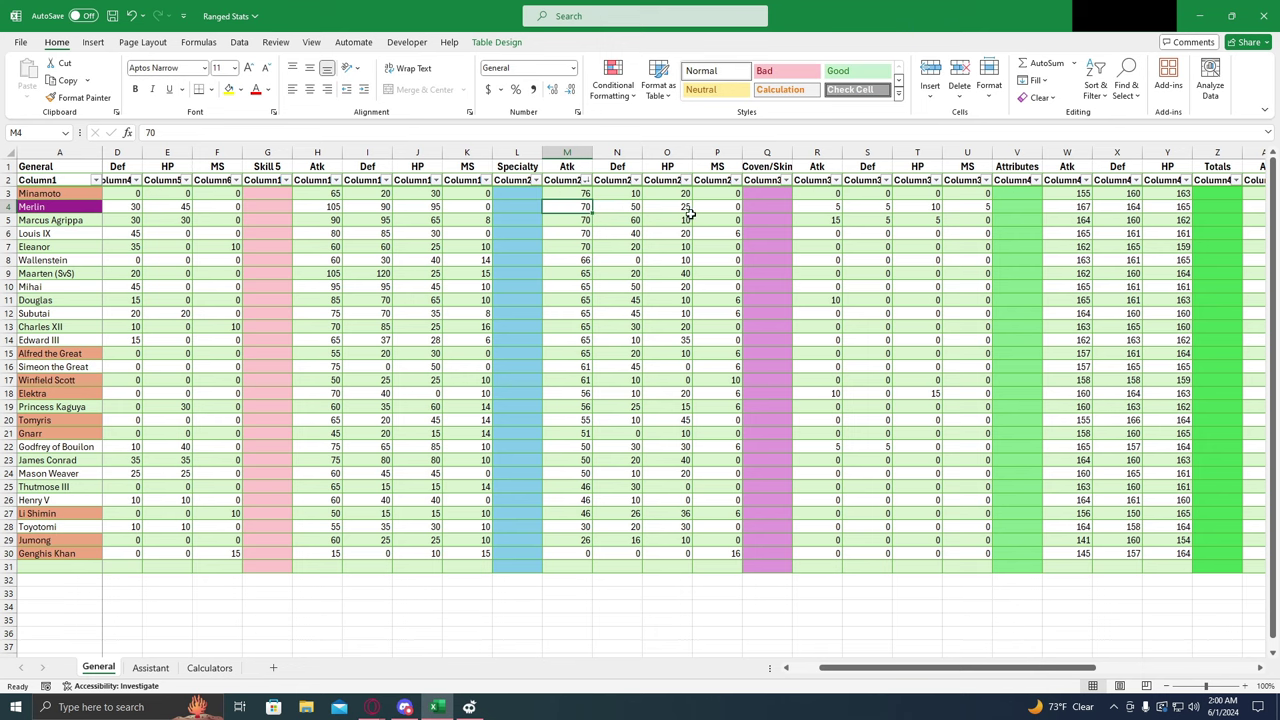
{"action": "left_click", "coordinate": [718, 207]}
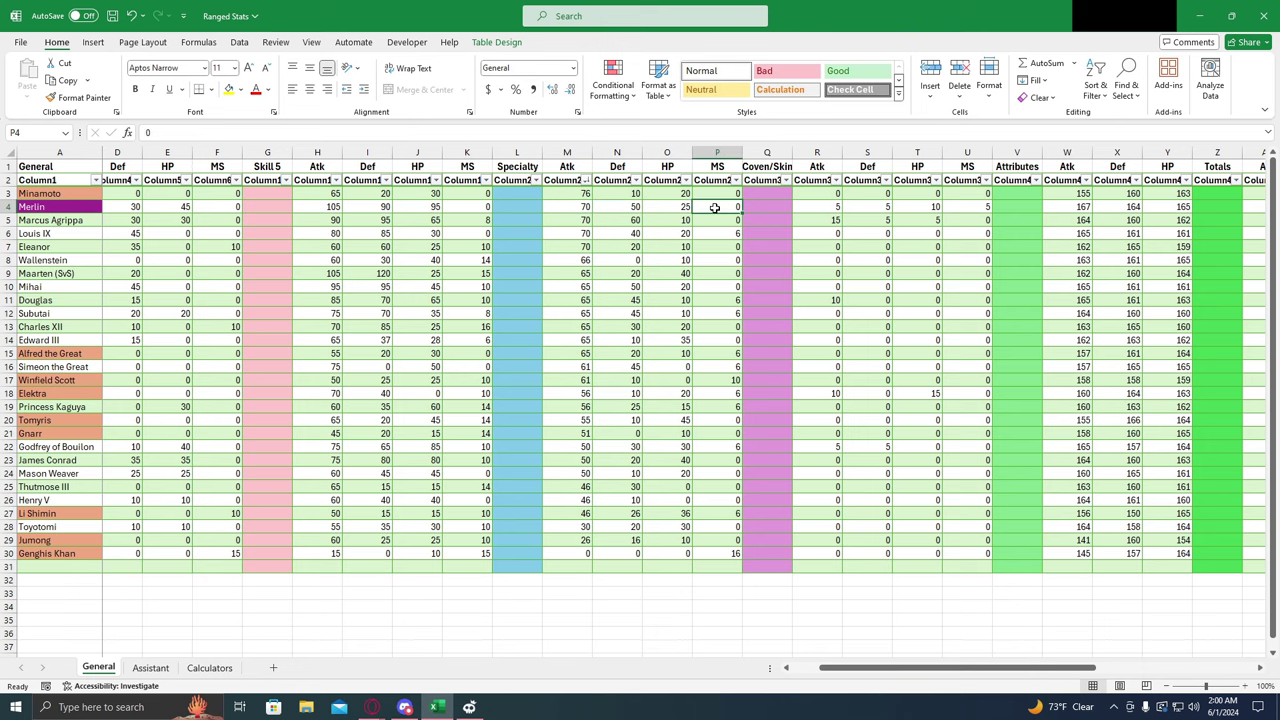
Step: Examine Merlin's Coven/Skin values for Atk, Def, HP and MS
{"action": "left_click_drag", "start_coordinate": [882, 667], "coordinate": [946, 678]}
{"action": "left_click", "coordinate": [578, 207]}
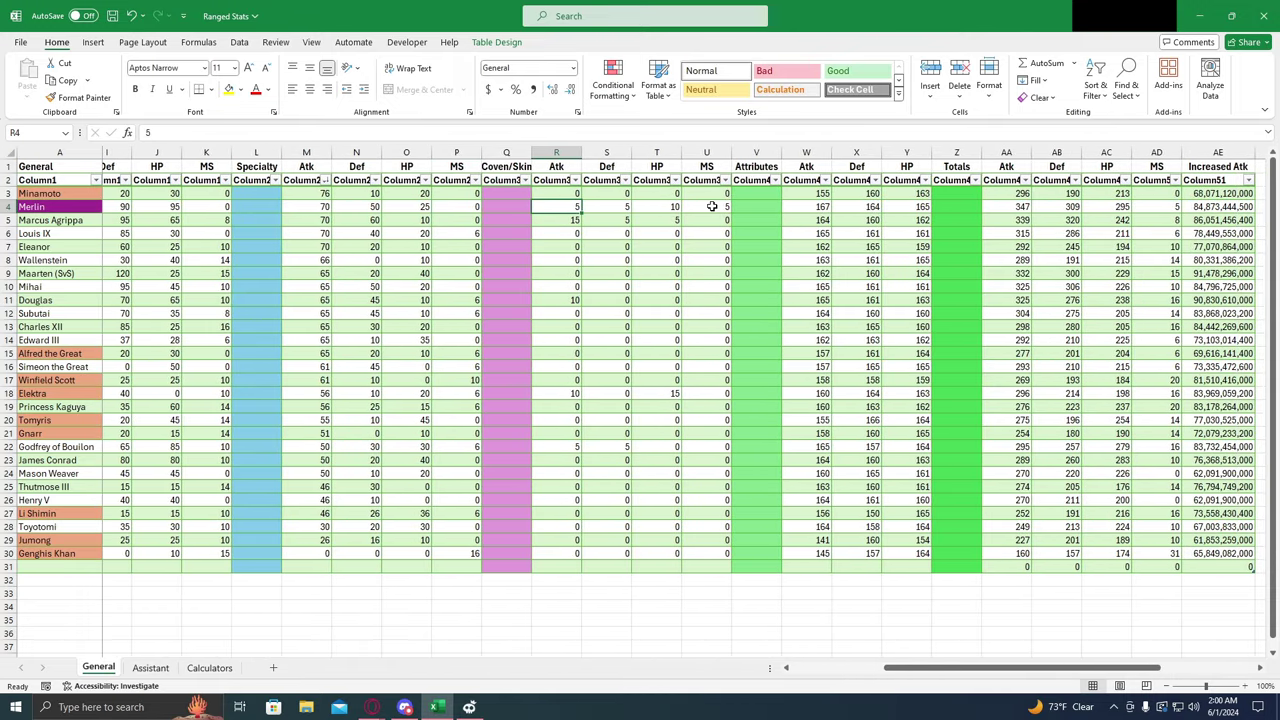
{"action": "left_click", "coordinate": [711, 207]}
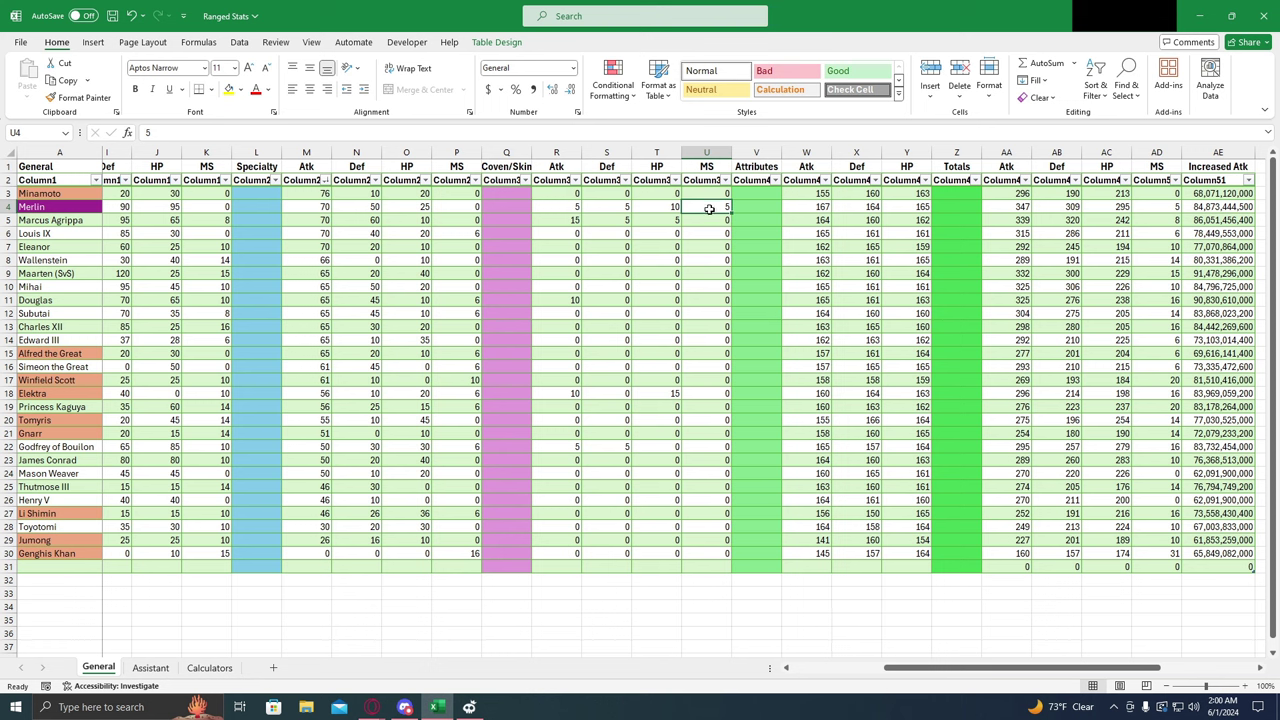
{"action": "left_click", "coordinate": [669, 206]}
{"action": "left_click", "coordinate": [600, 206]}
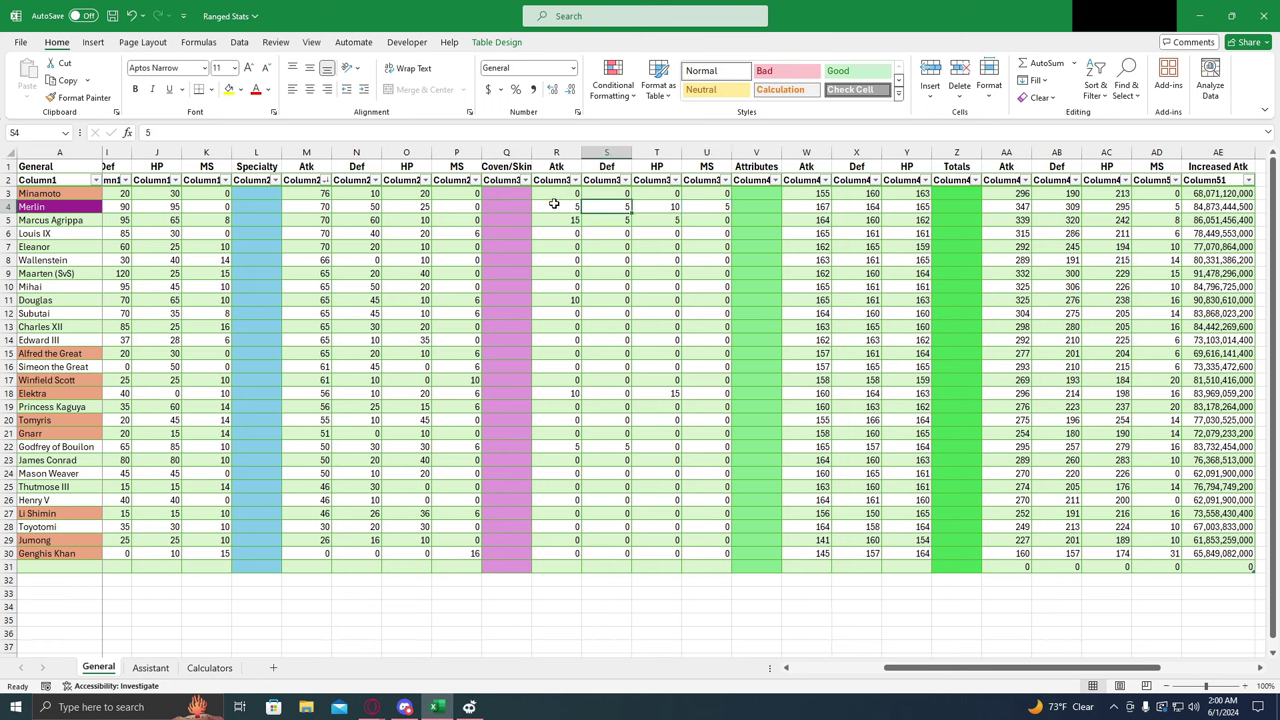
{"action": "left_click", "coordinate": [655, 206]}
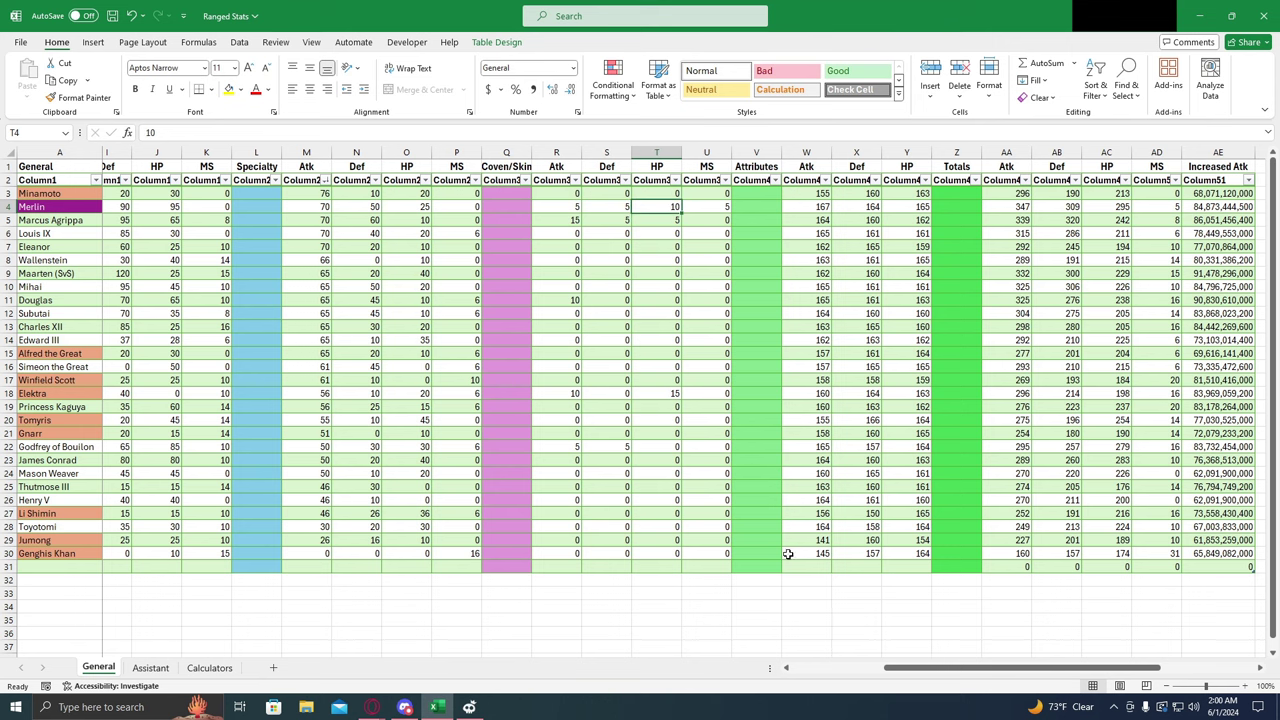
Step: Examine Merlin's Attributes values for Atk, Def and HP
{"action": "left_click_drag", "start_coordinate": [915, 675], "coordinate": [952, 678]}
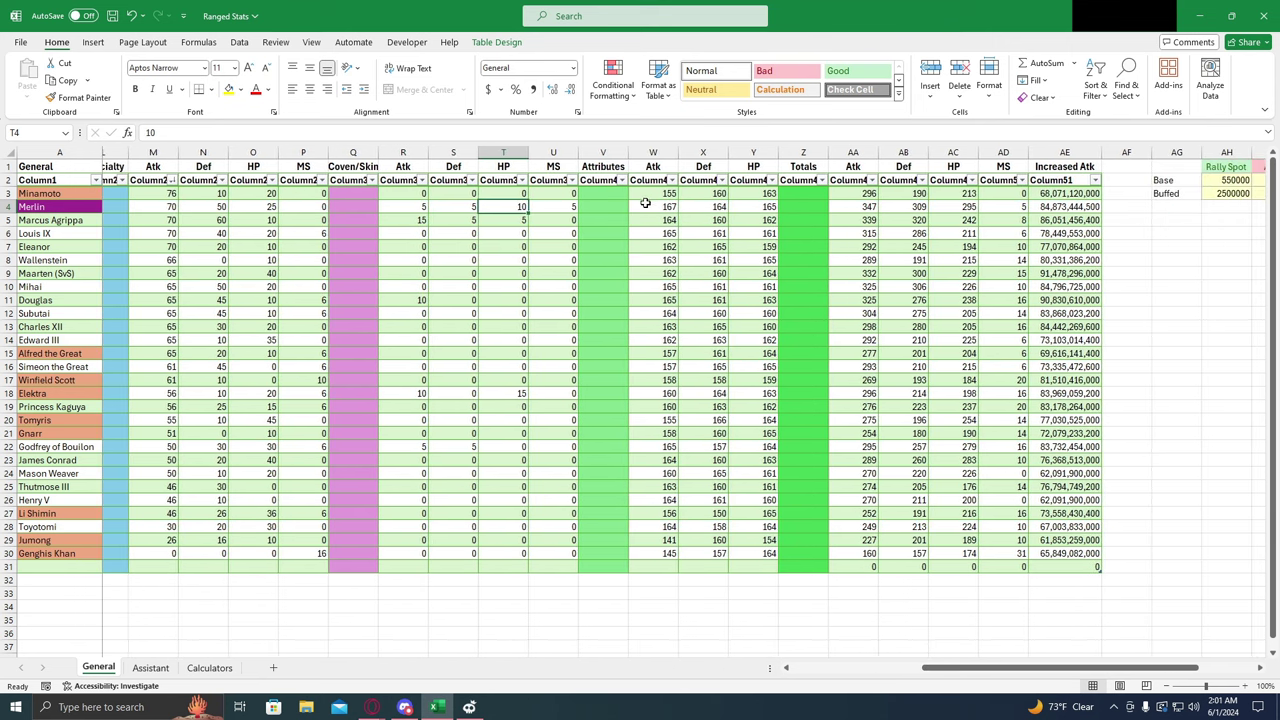
{"action": "left_click", "coordinate": [648, 206]}
{"action": "left_click", "coordinate": [705, 207]}
{"action": "left_click", "coordinate": [749, 208]}
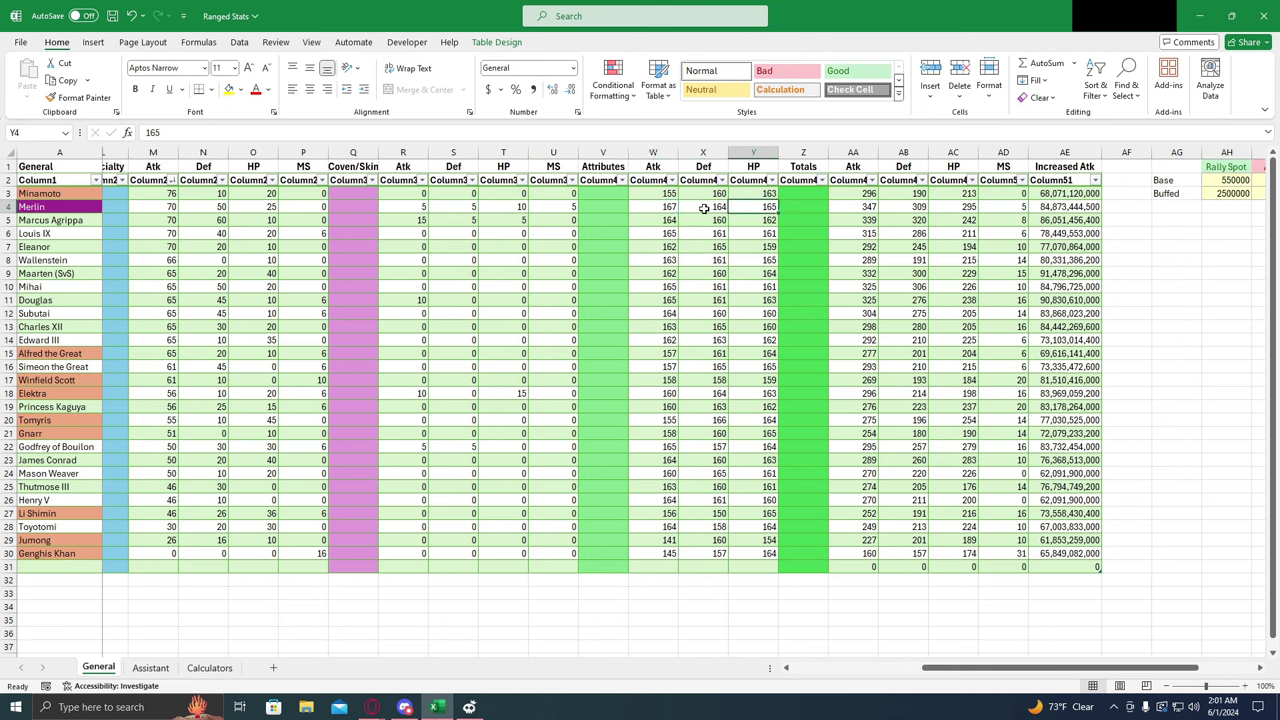
{"action": "left_click", "coordinate": [704, 207]}
{"action": "left_click", "coordinate": [669, 207]}
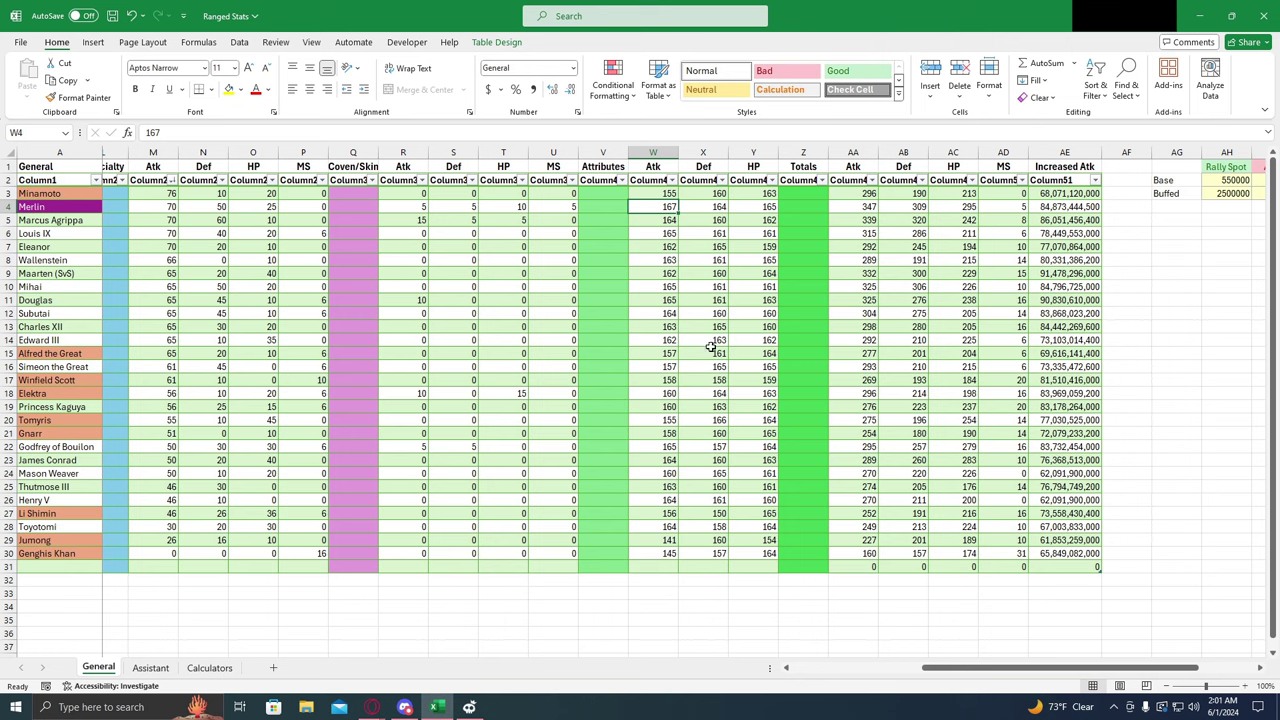
Step: Sort the table by Totals Atk from largest to smallest and check Merlin's total Atk and MS
{"action": "left_click_drag", "start_coordinate": [985, 668], "coordinate": [1023, 672]}
{"action": "left_click", "coordinate": [719, 180]}
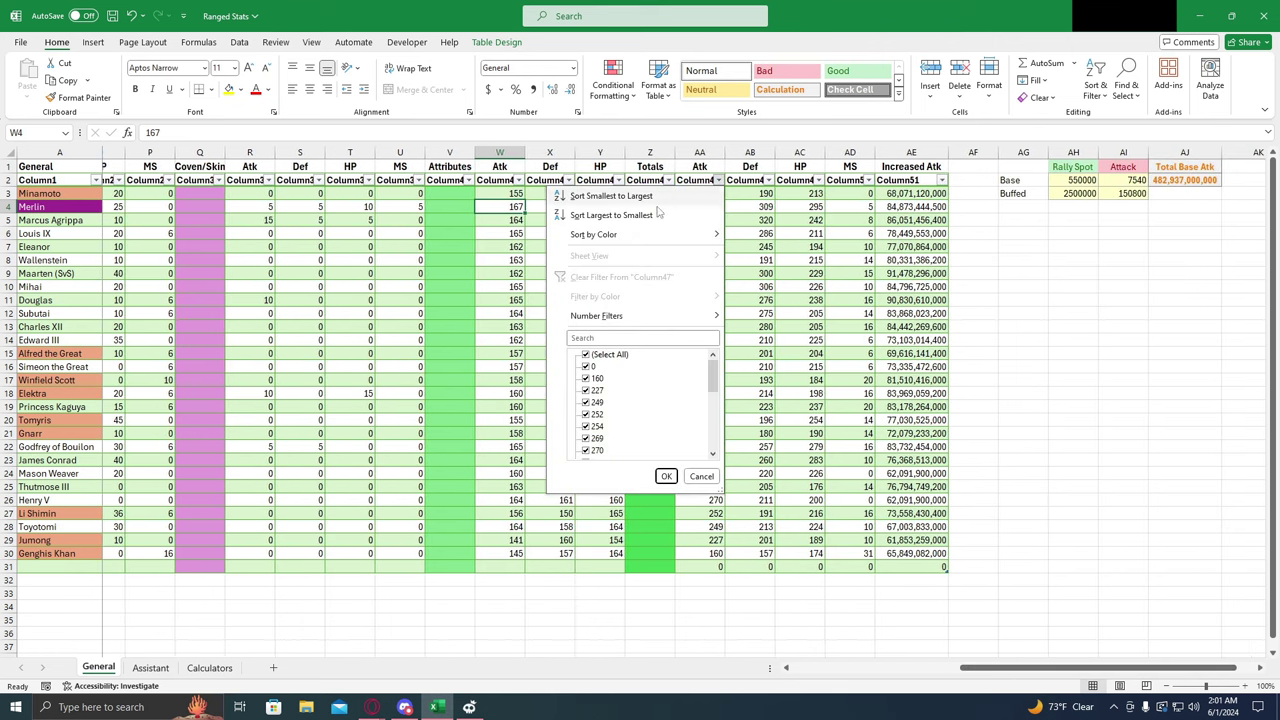
{"action": "left_click", "coordinate": [725, 197]}
{"action": "left_click", "coordinate": [710, 195]}
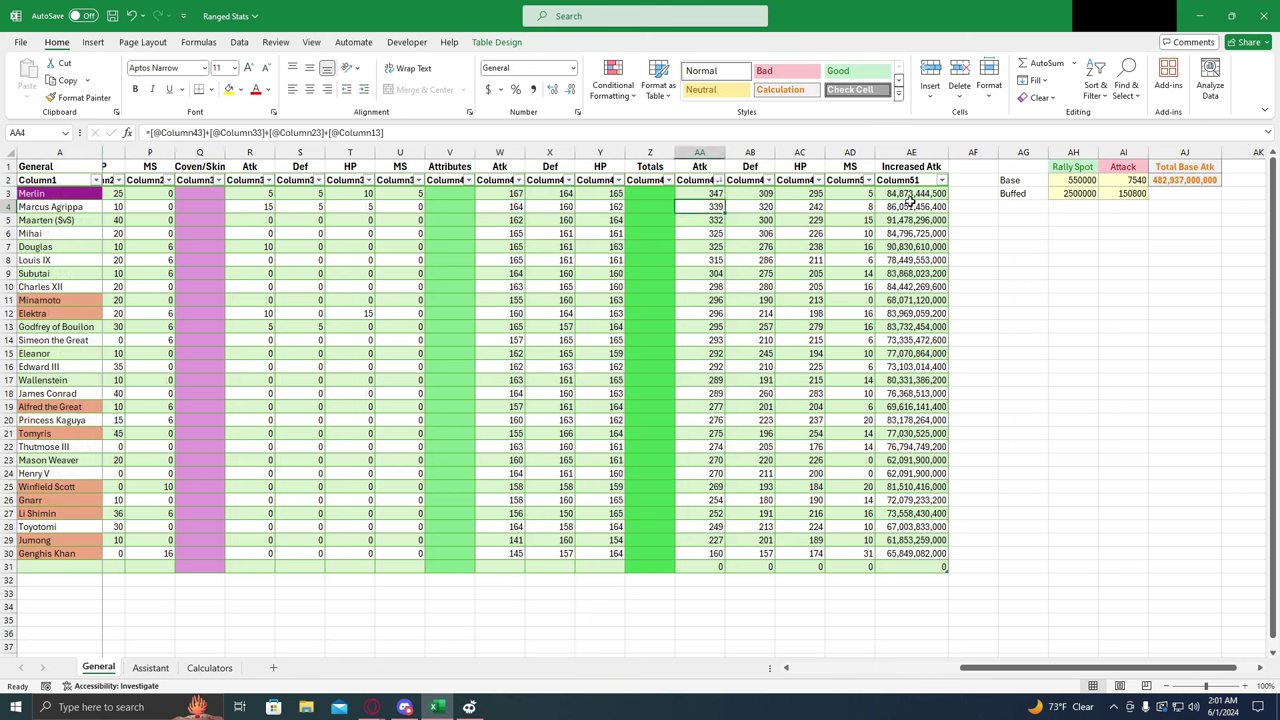
{"action": "left_click", "coordinate": [840, 196]}
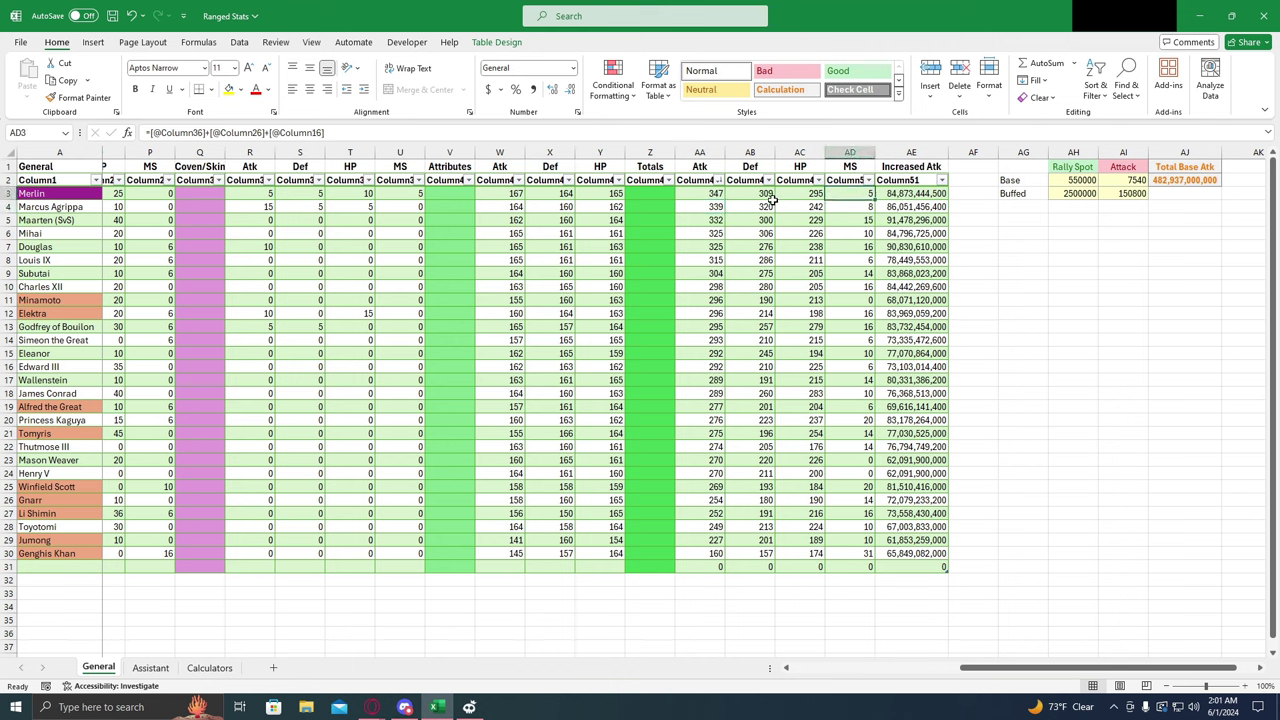
{"action": "left_click", "coordinate": [716, 196]}
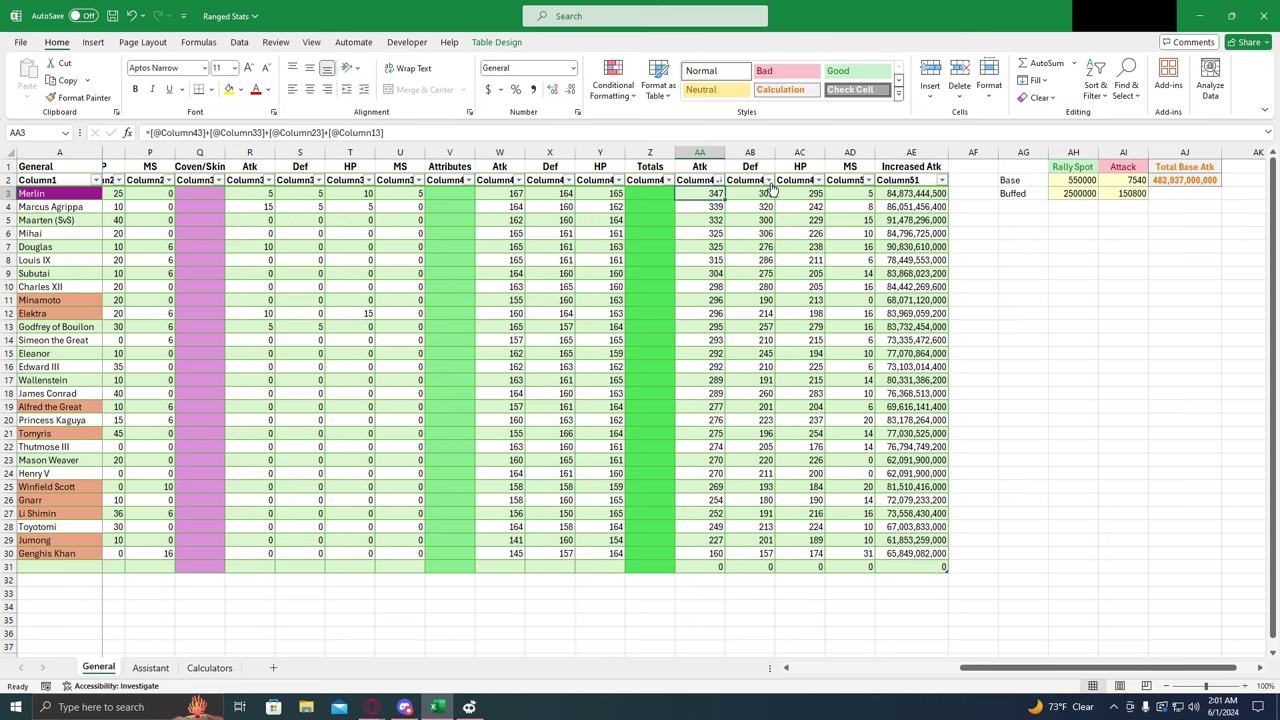
Step: Sort the table by Totals Def from largest to smallest and select the first general's total Def
{"action": "left_click", "coordinate": [768, 180]}
{"action": "left_click", "coordinate": [680, 215]}
{"action": "left_click", "coordinate": [746, 194]}
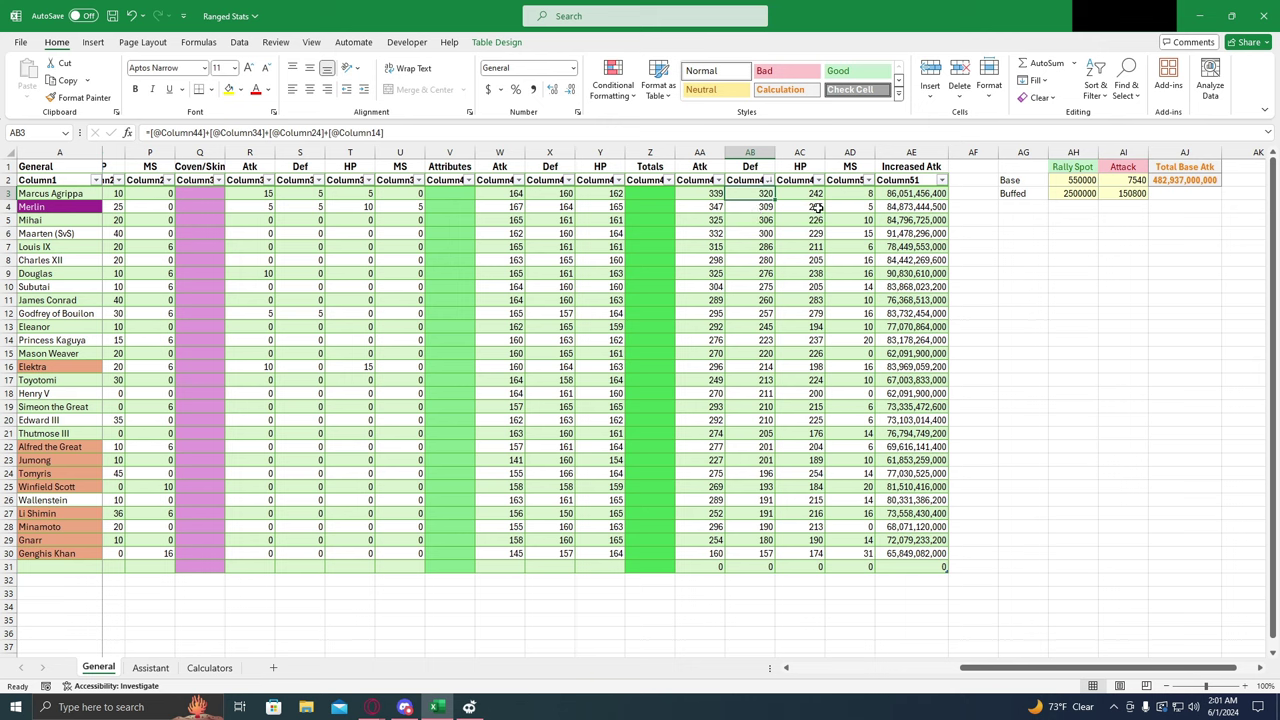
Step: Sort the table by Totals HP from largest to smallest
{"action": "left_click", "coordinate": [815, 207]}
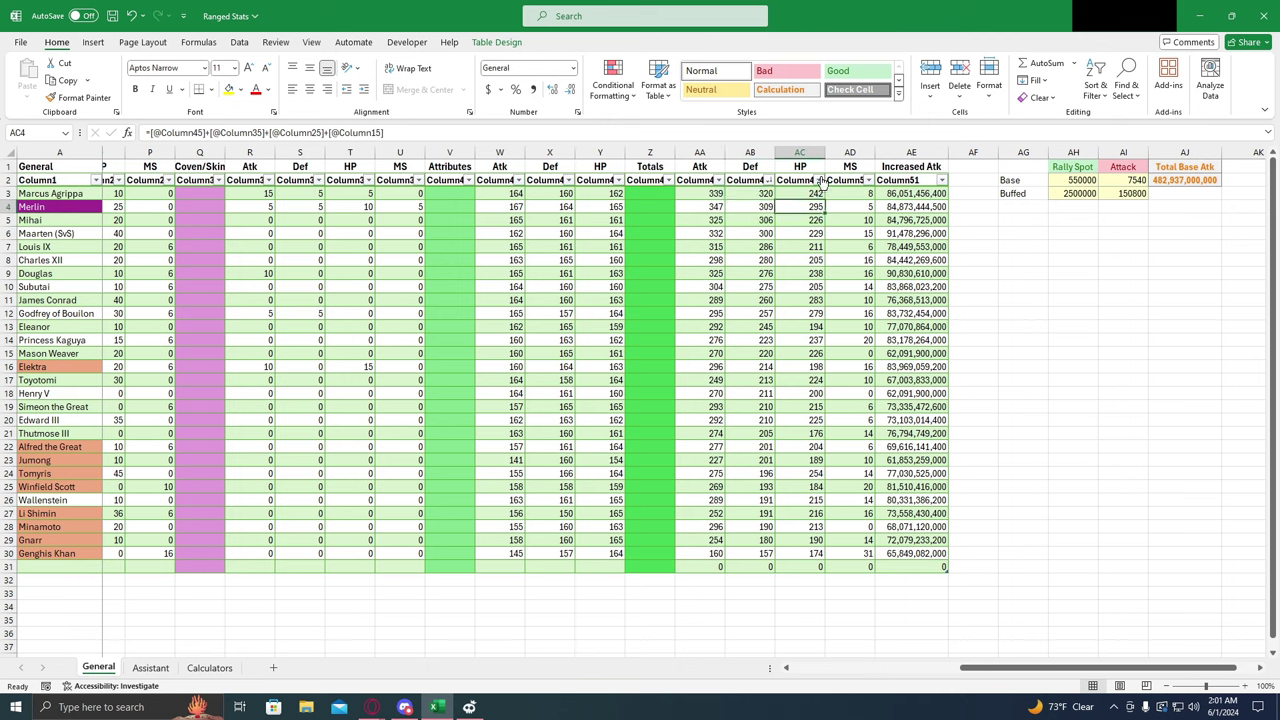
{"action": "left_click", "coordinate": [818, 180]}
{"action": "left_click", "coordinate": [742, 214]}
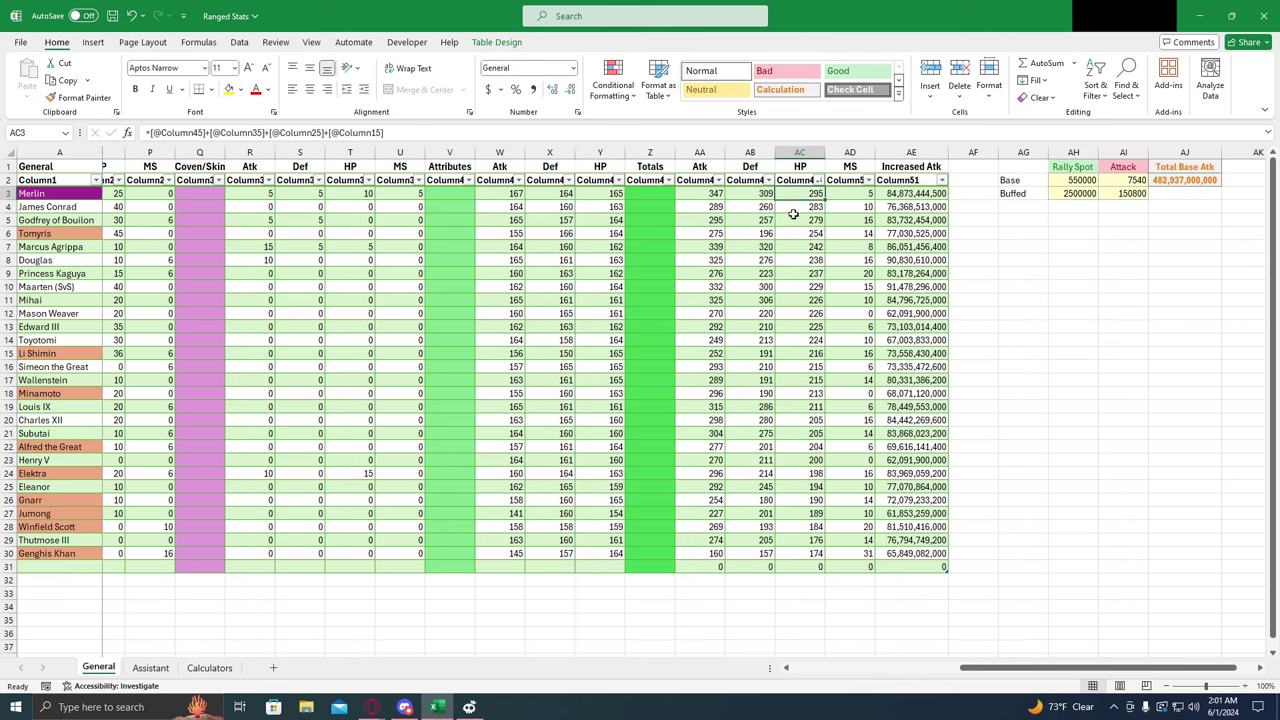
Step: Sort the table by Totals MS from largest to smallest and check the MS of Merlin and the first general
{"action": "left_click", "coordinate": [762, 195]}
{"action": "mouse_move", "coordinate": [762, 195]}
{"action": "left_mouse_down"}
{"action": "mouse_move", "coordinate": [790, 195]}
{"action": "mouse_move", "coordinate": [765, 195]}
{"action": "left_mouse_up"}
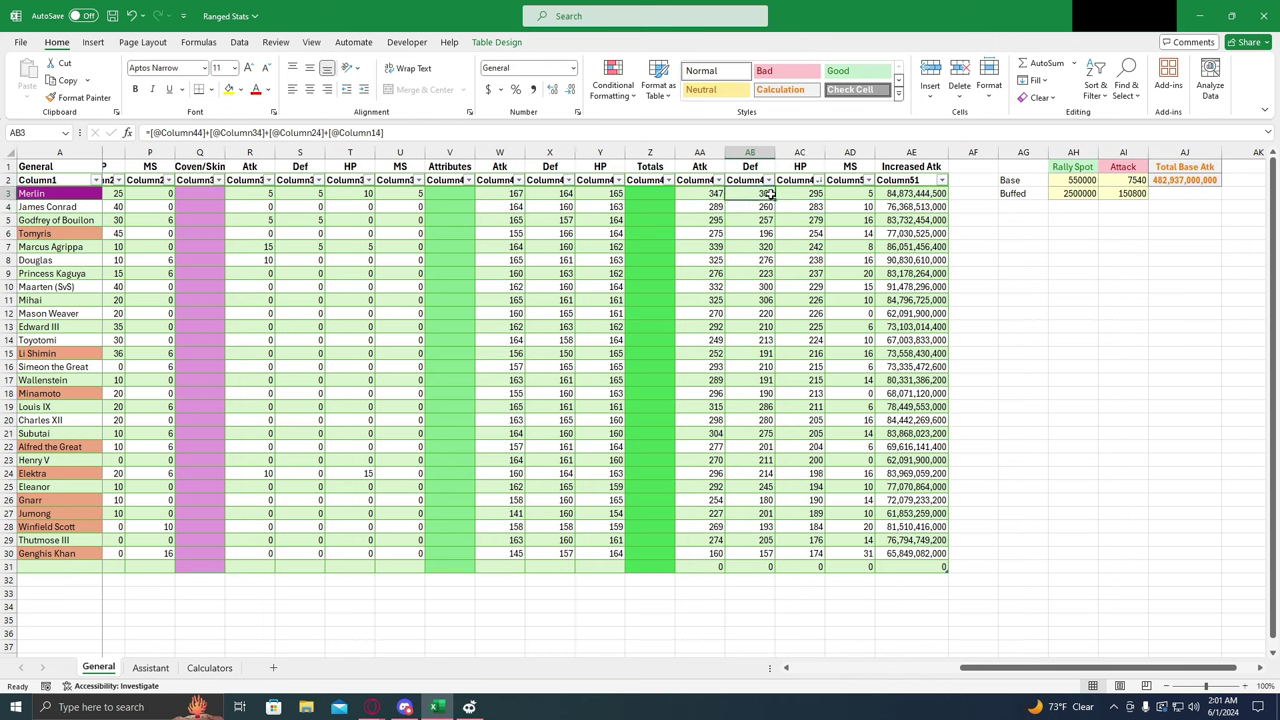
{"action": "left_click", "coordinate": [869, 180]}
{"action": "left_click", "coordinate": [761, 215]}
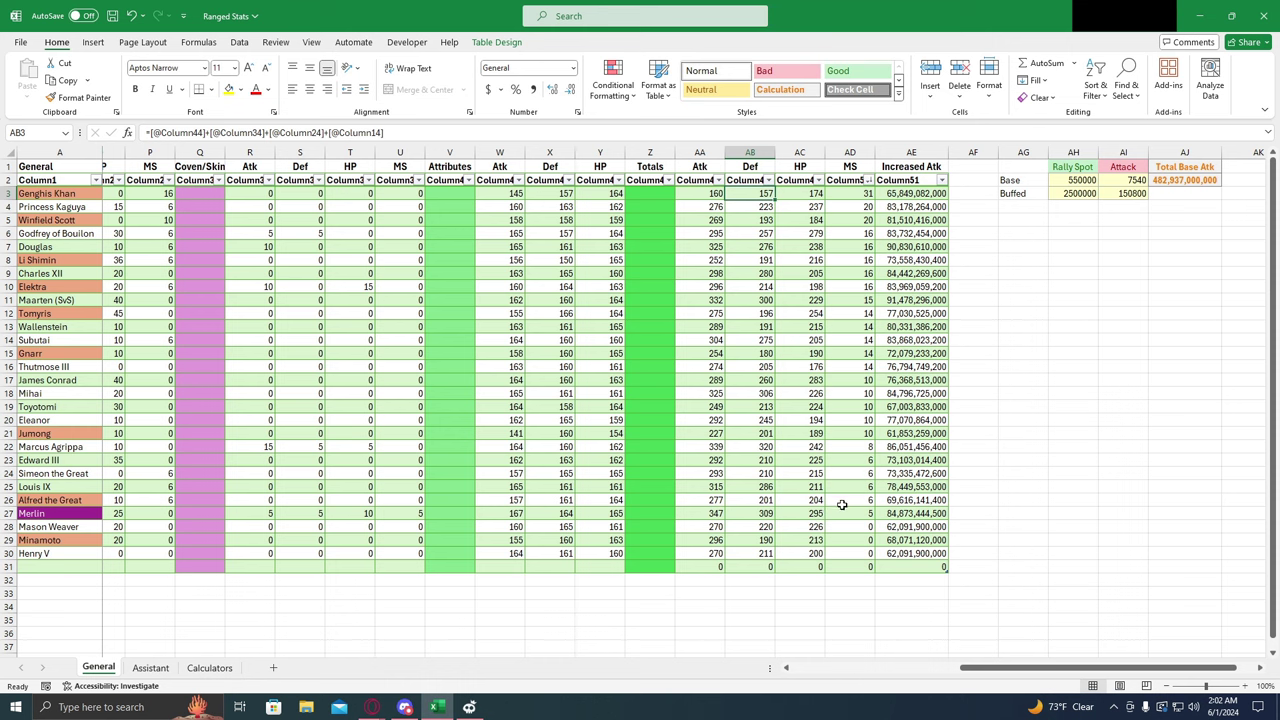
{"action": "left_click", "coordinate": [849, 513]}
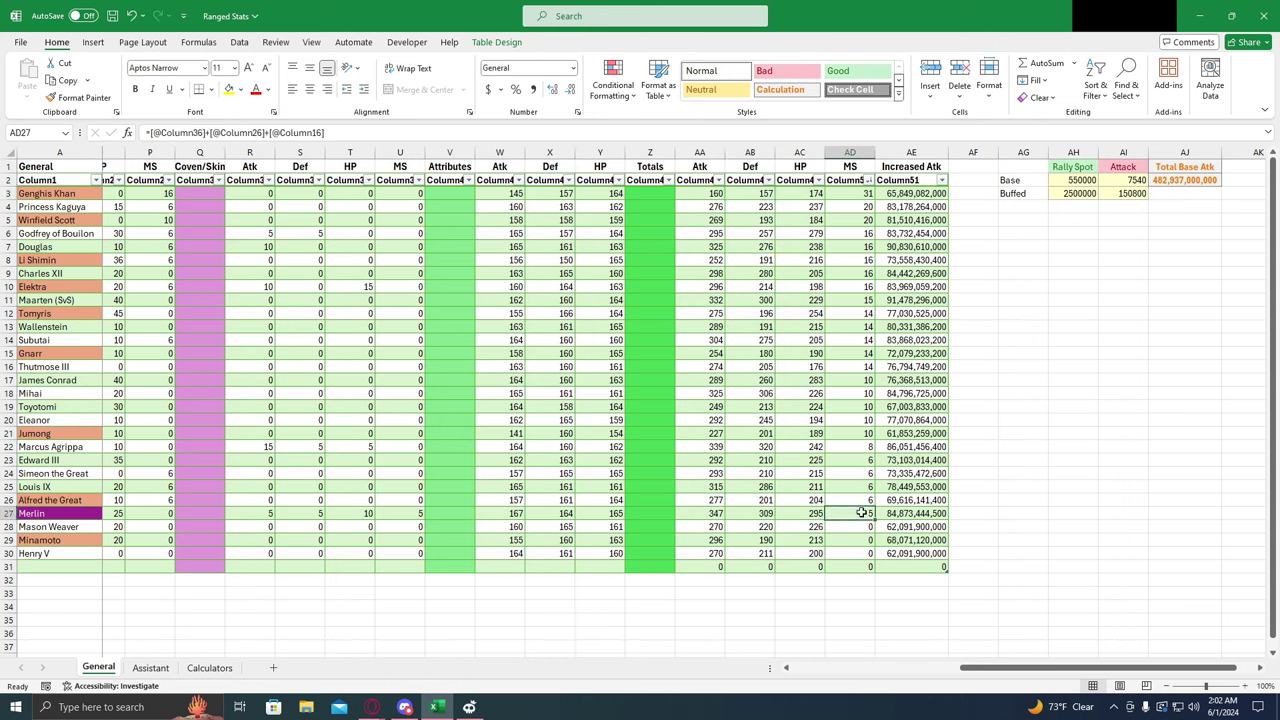
{"action": "left_click", "coordinate": [849, 190]}
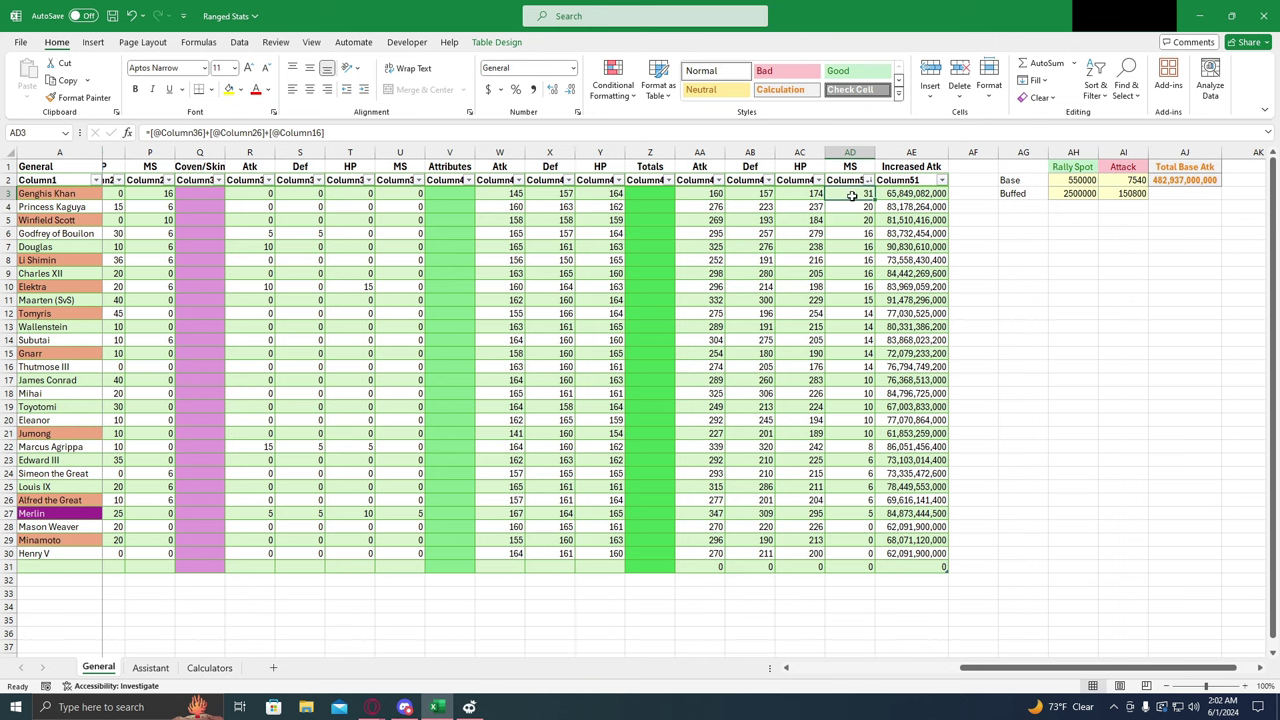
Step: Sort the table by Increased Atk from largest to smallest and select the first general's Increased Atk
{"action": "left_click", "coordinate": [943, 180]}
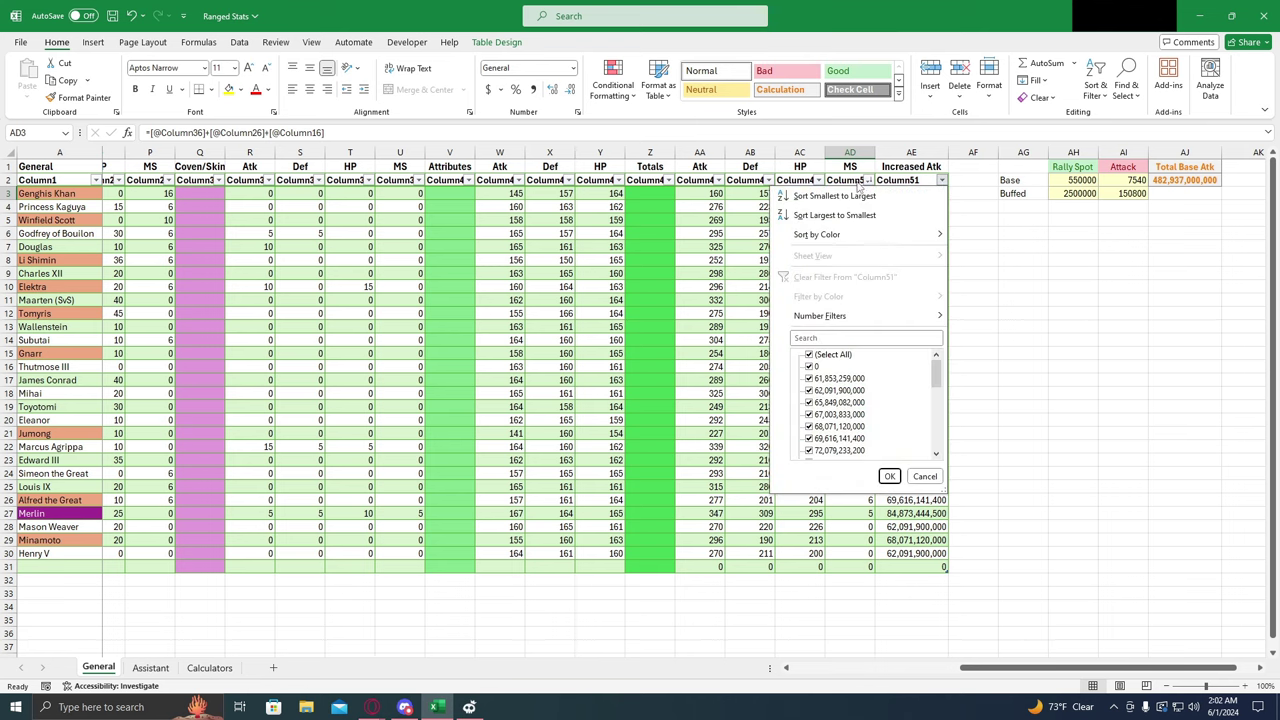
{"action": "left_click", "coordinate": [836, 216]}
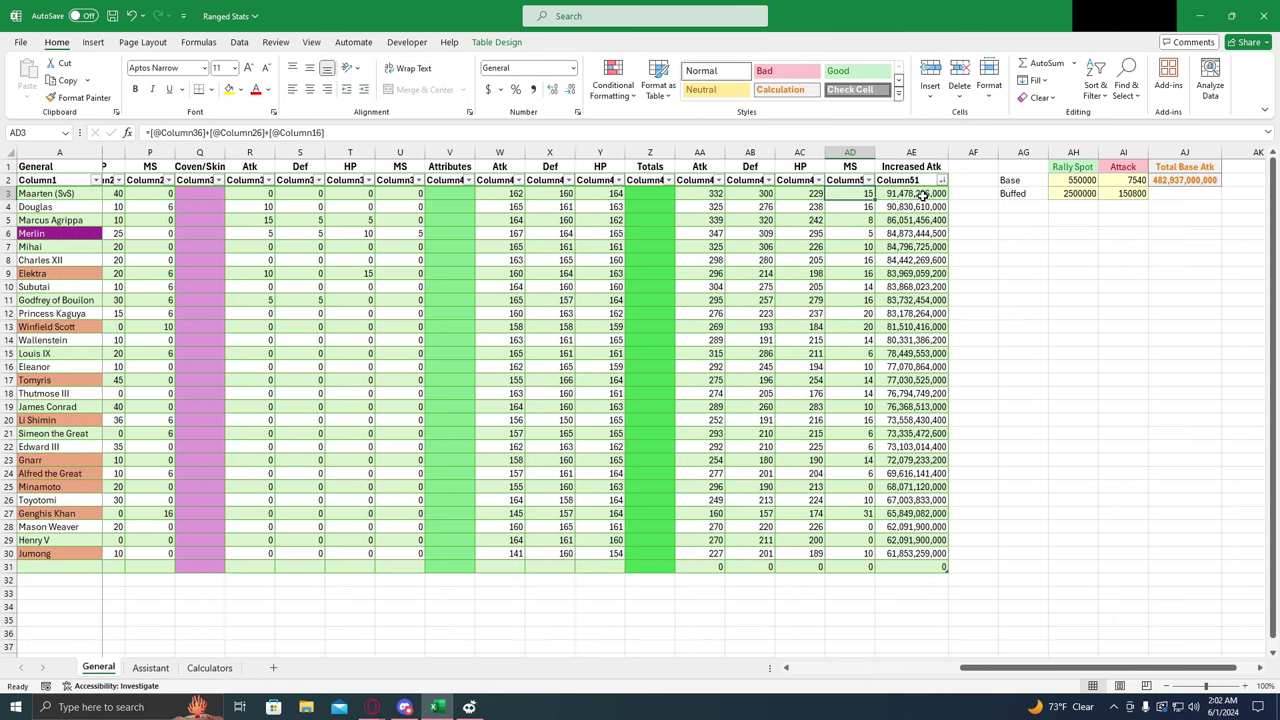
{"action": "left_click", "coordinate": [922, 194]}
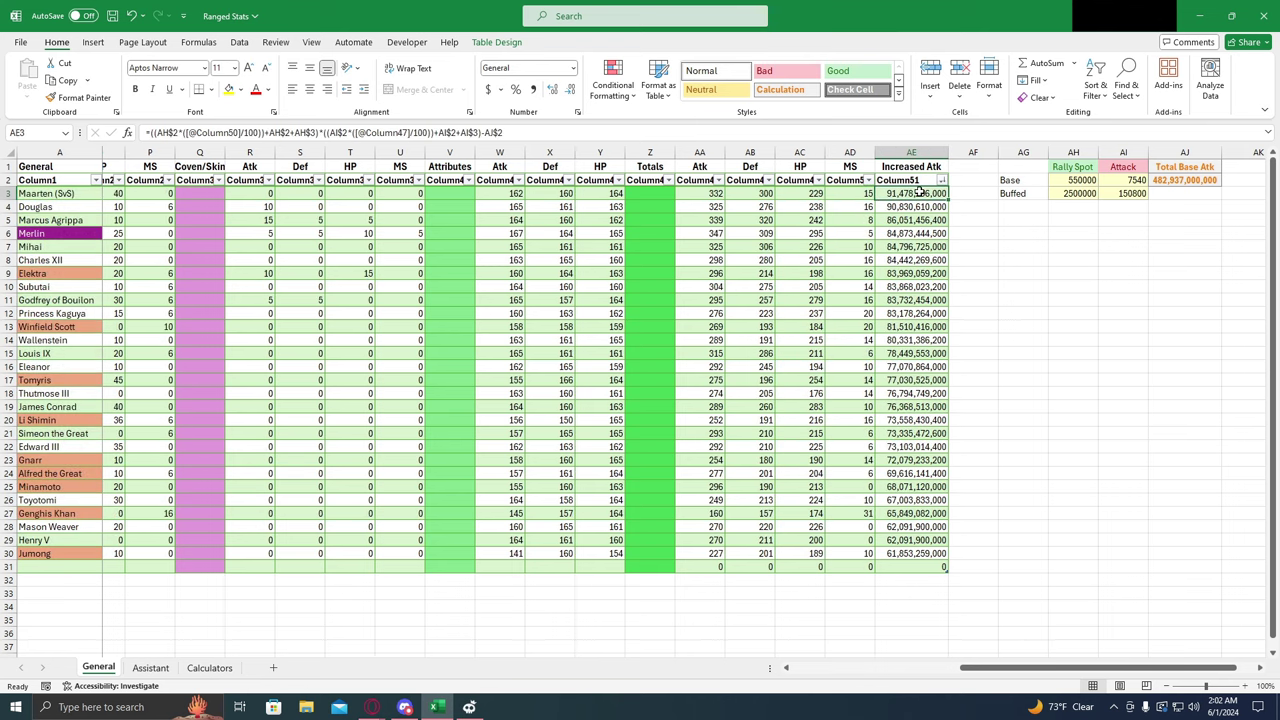
Step: Examine the base and buffed values for Rally Spot and Attack beside the table
{"action": "left_click", "coordinate": [1064, 180]}
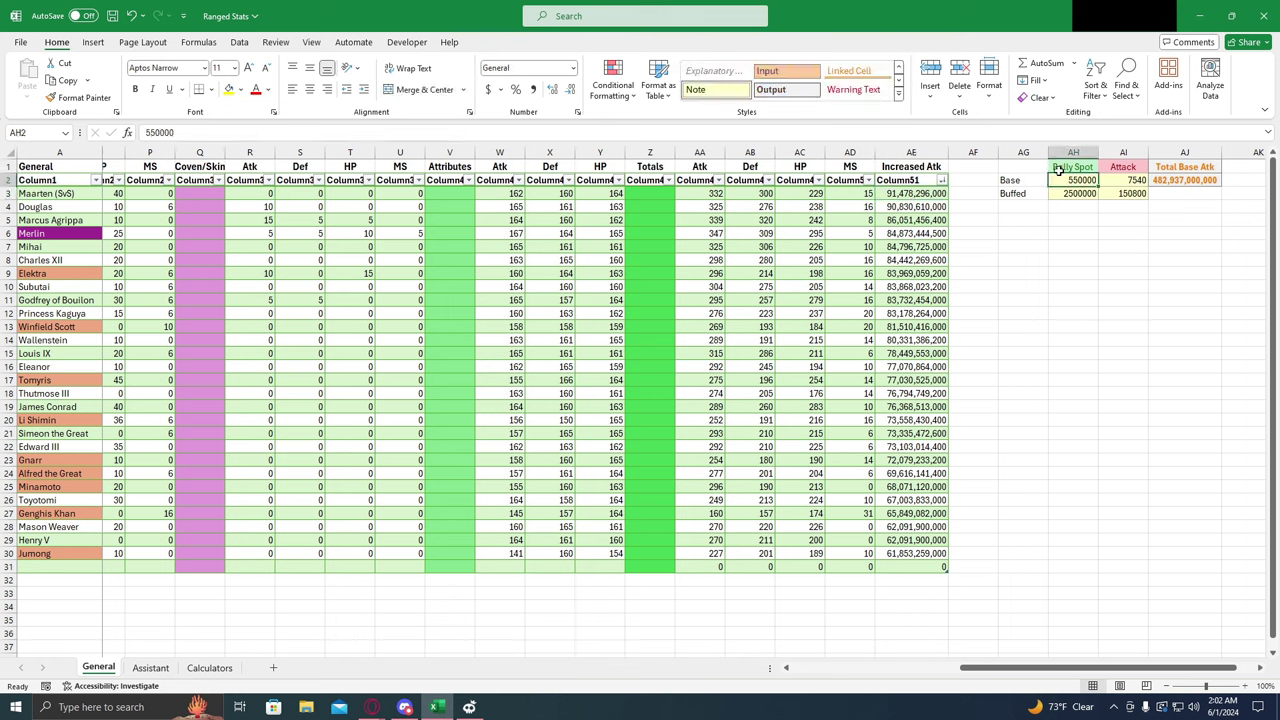
{"action": "left_click", "coordinate": [1116, 180]}
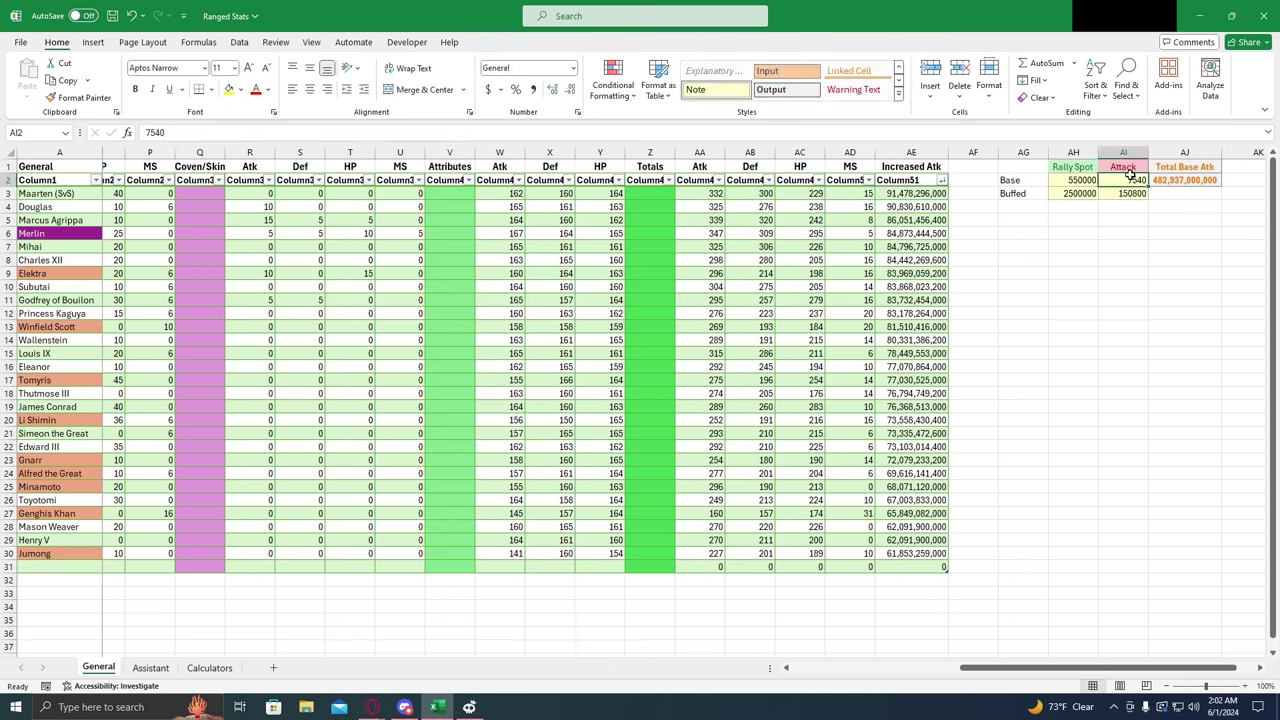
{"action": "left_click", "coordinate": [1124, 193]}
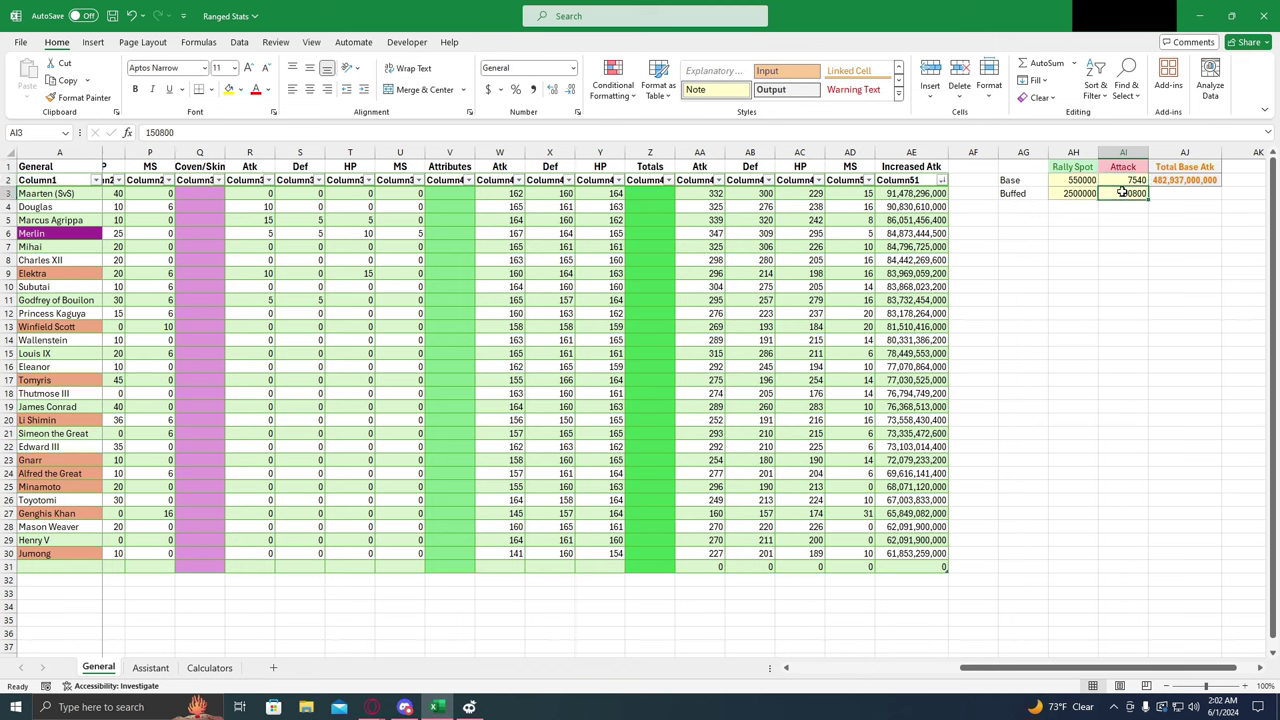
{"action": "left_click", "coordinate": [1065, 195]}
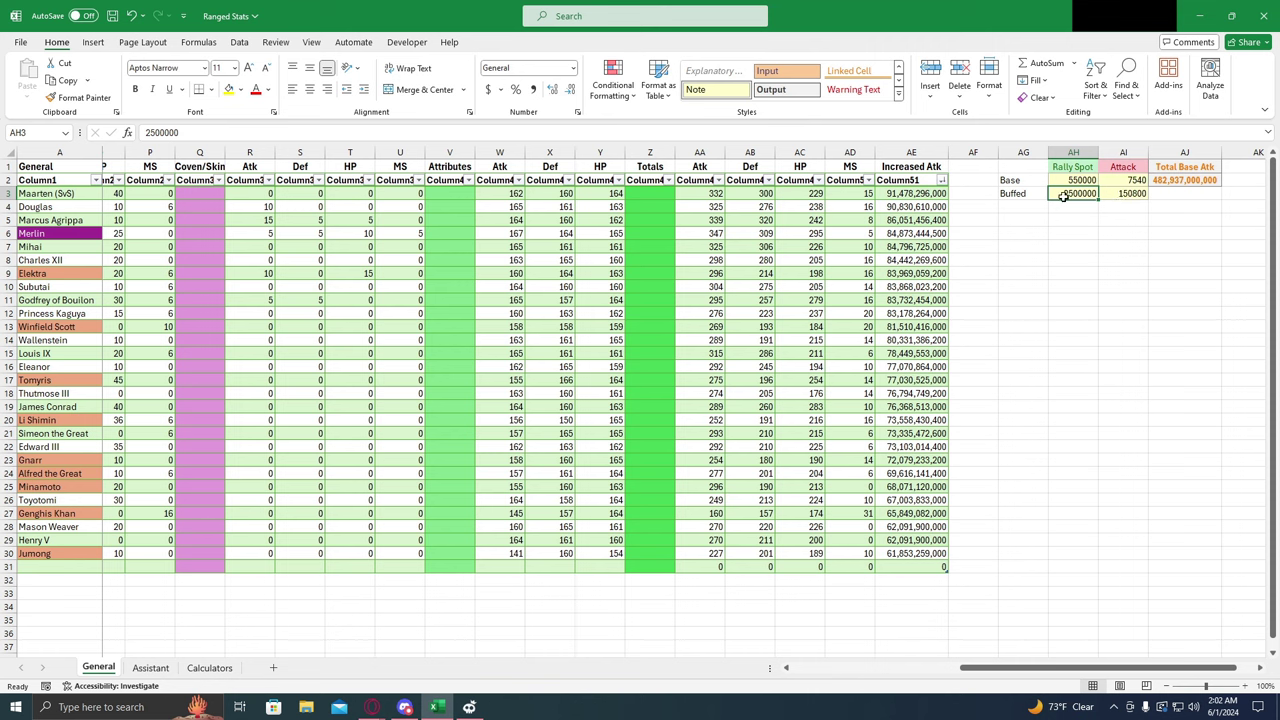
{"action": "left_click", "coordinate": [1080, 182]}
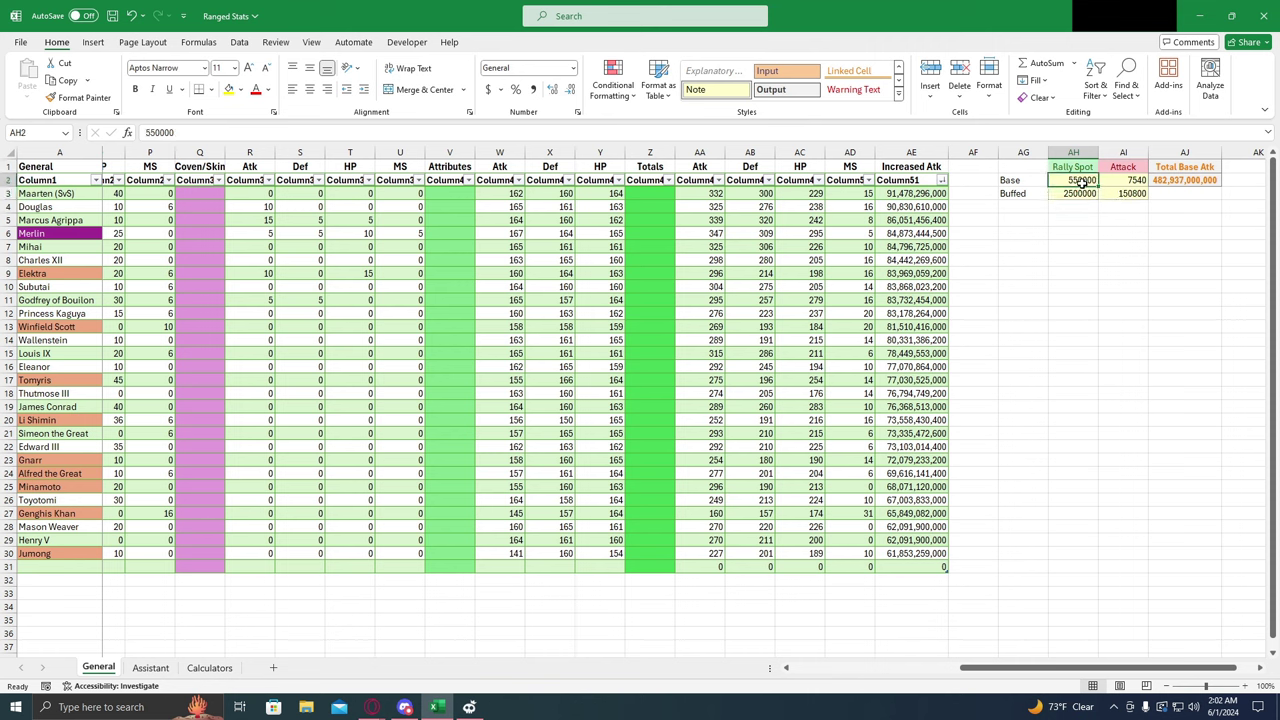
{"action": "key", "text": "Right"}
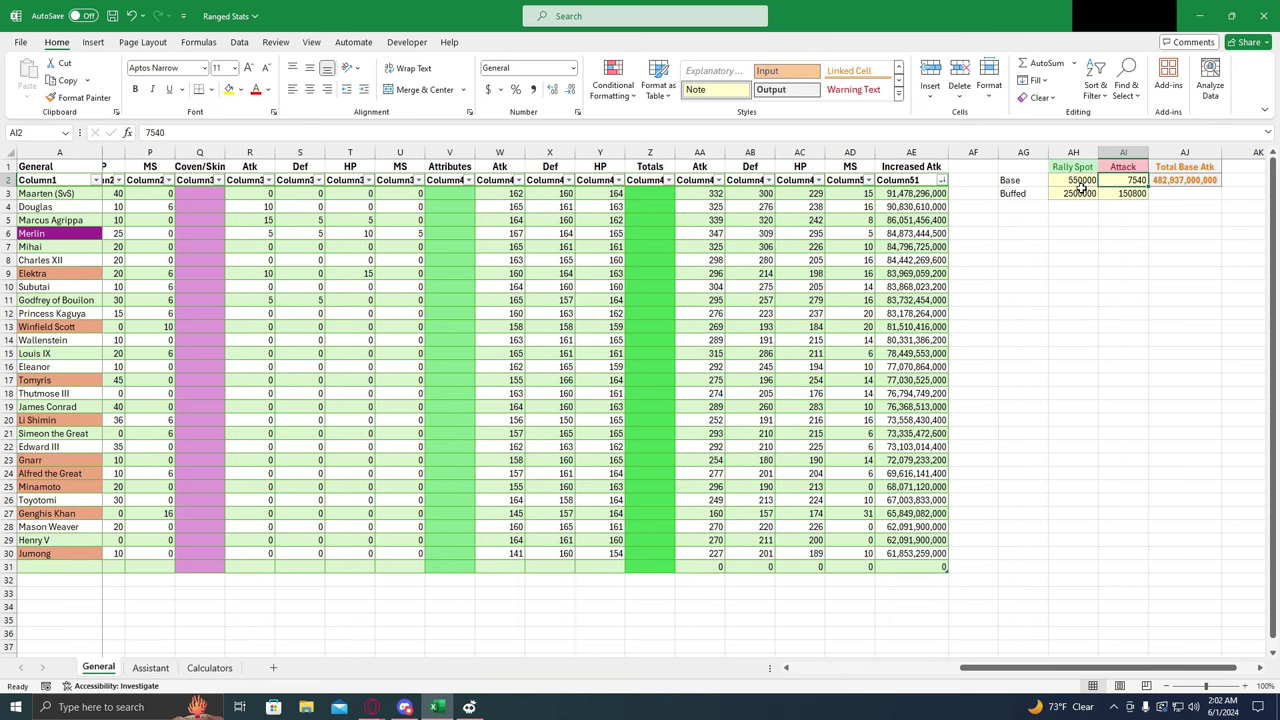
{"action": "left_click", "coordinate": [1080, 190]}
{"action": "left_click", "coordinate": [1078, 181]}
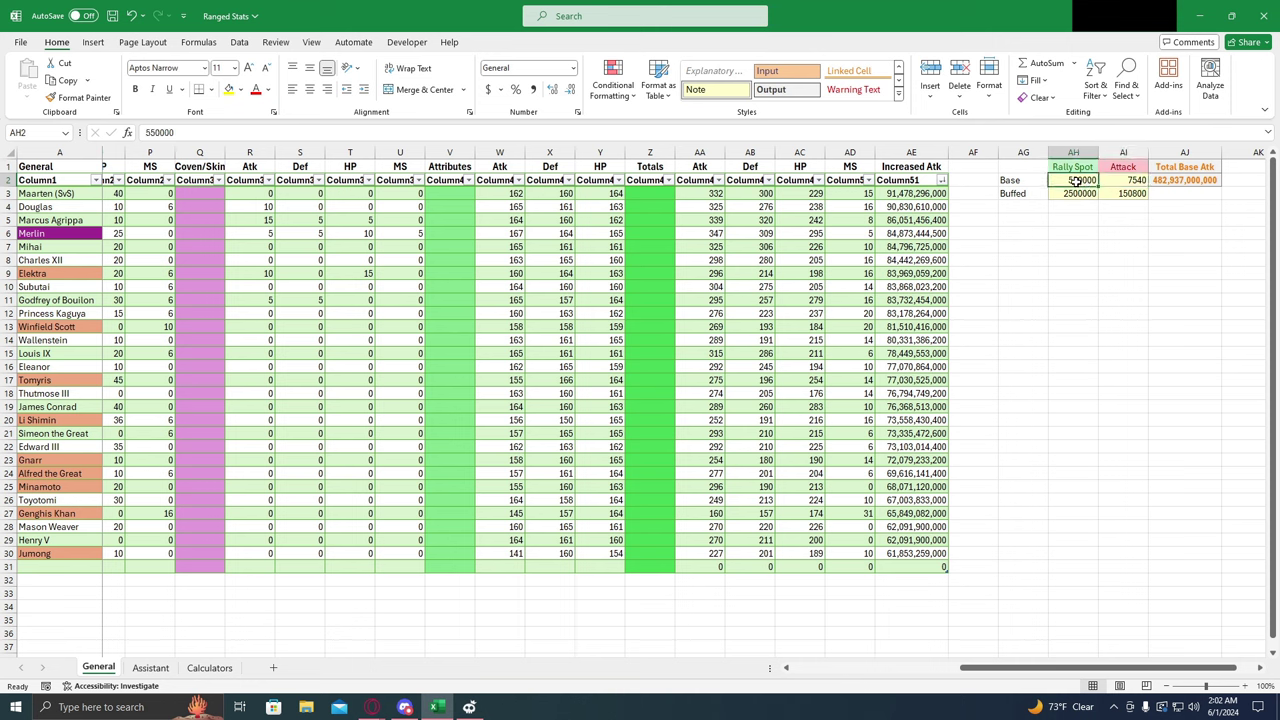
{"action": "left_click", "coordinate": [1084, 205]}
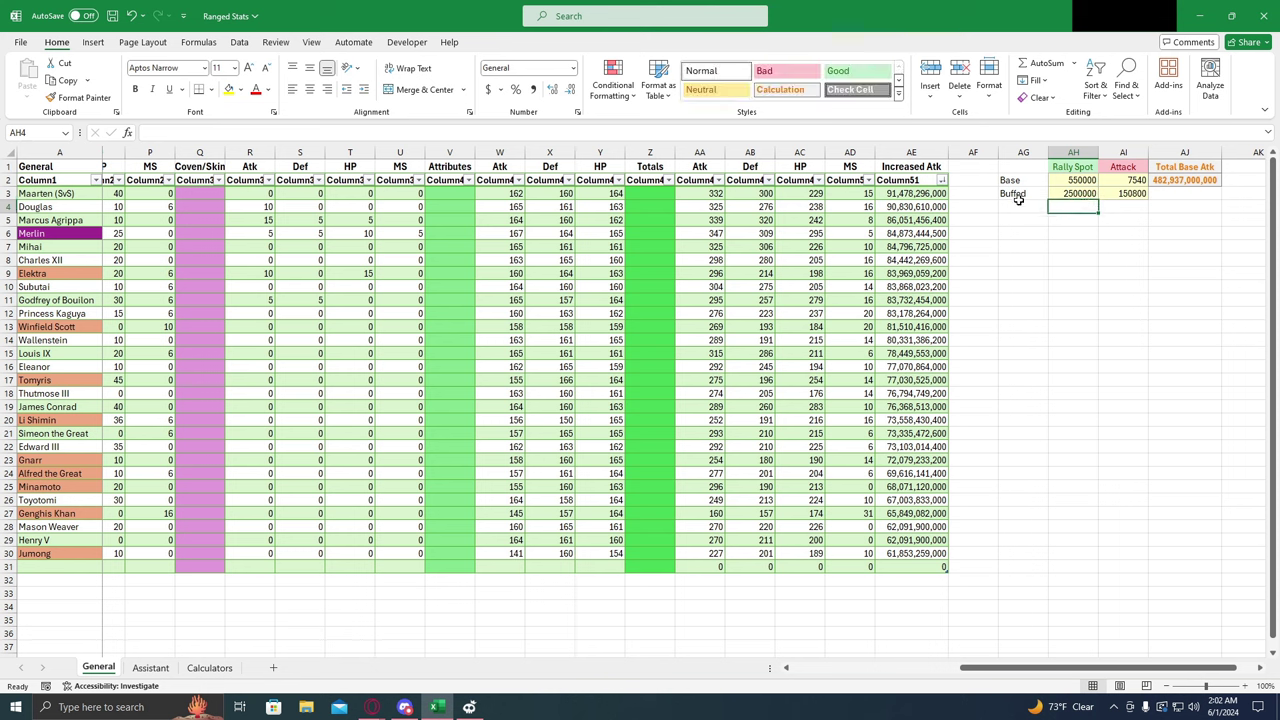
Step: Compare Merlin's Increased Atk with that of Douglas
{"action": "left_click", "coordinate": [30, 233]}
{"action": "left_click", "coordinate": [898, 235]}
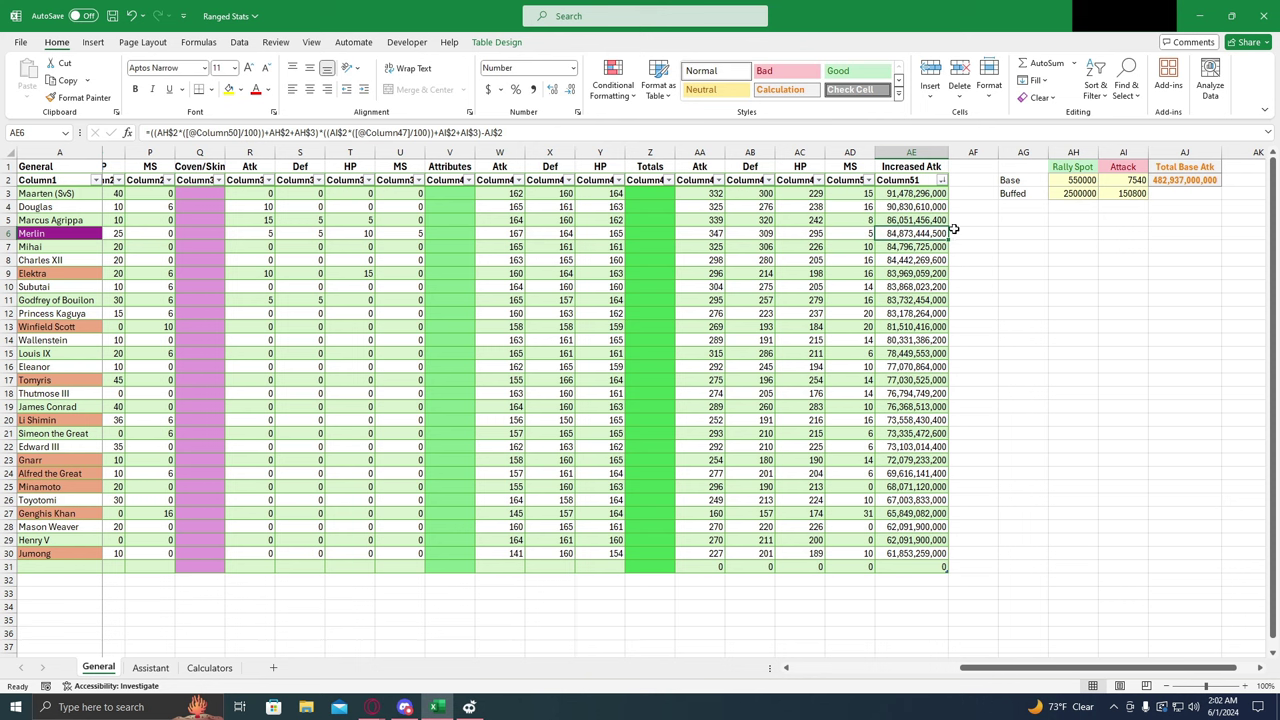
{"action": "left_click", "coordinate": [902, 205]}
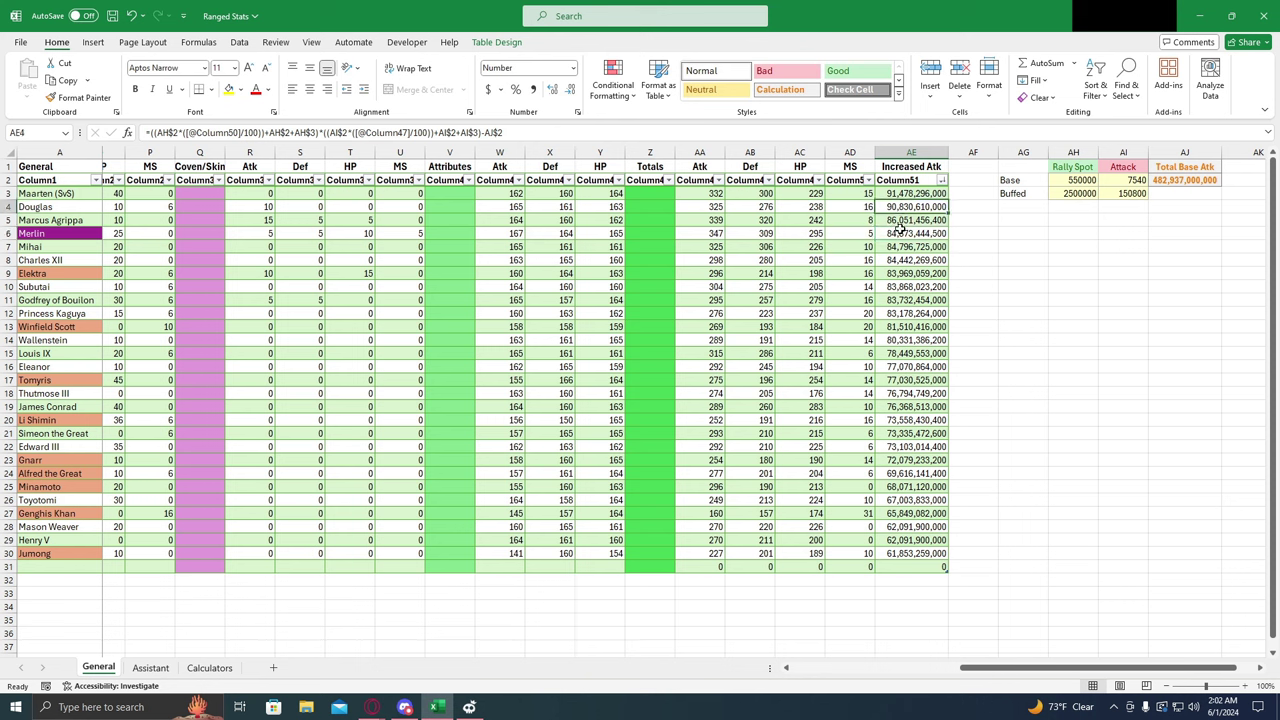
{"action": "left_click", "coordinate": [900, 231]}
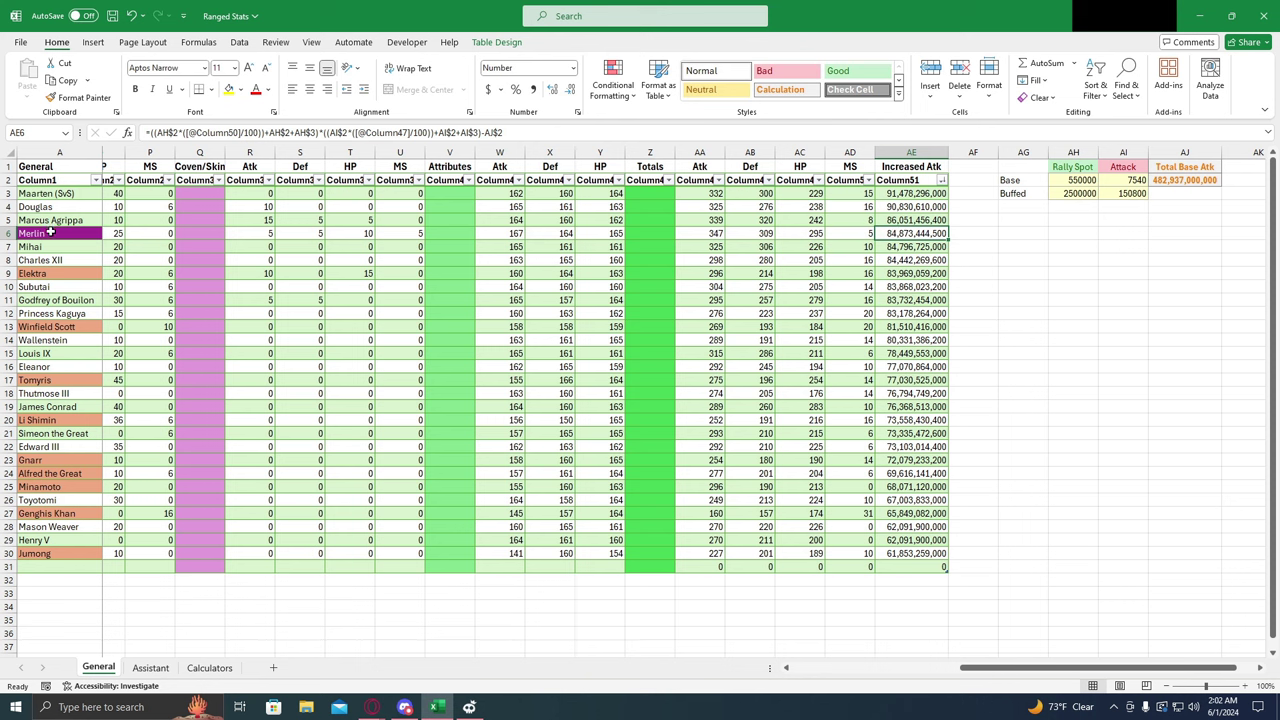
Step: Compare Merlin's place in the Increased Atk ranking with Maarten (SvS) and Marcus Agrippa
{"action": "left_click", "coordinate": [50, 232]}
{"action": "left_click", "coordinate": [91, 195]}
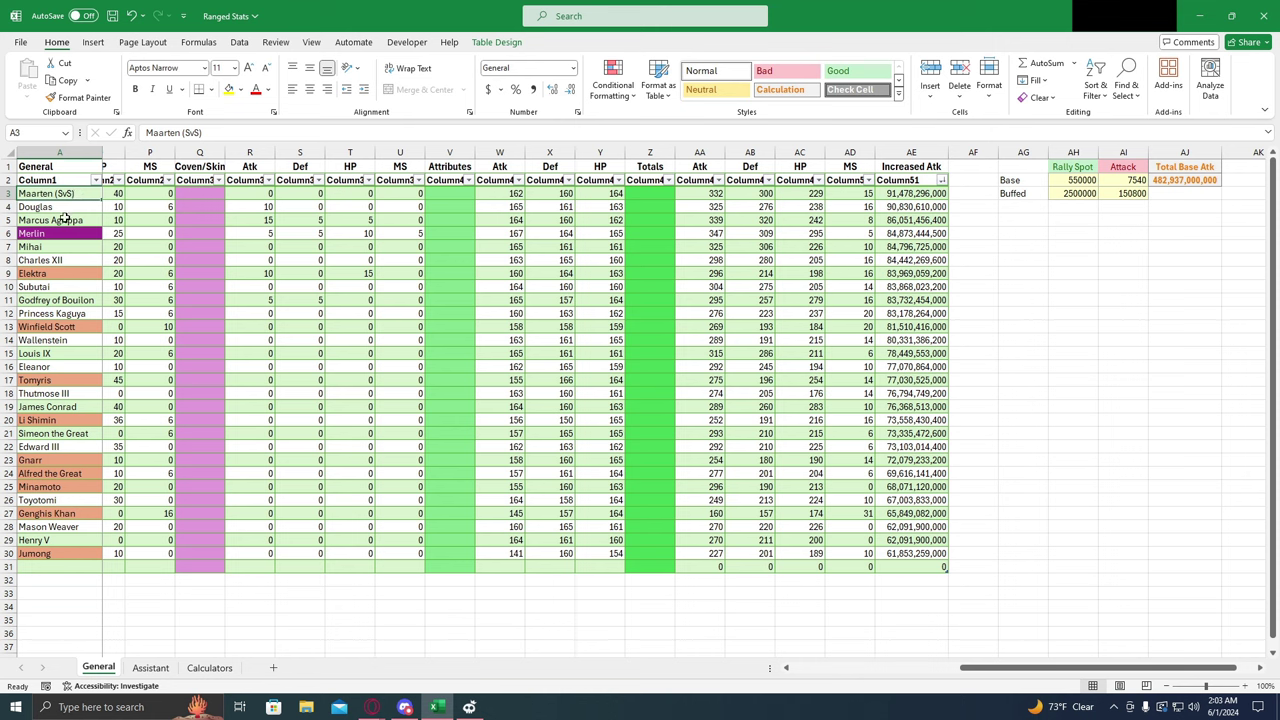
{"action": "left_click", "coordinate": [66, 220]}
{"action": "left_click", "coordinate": [74, 237]}
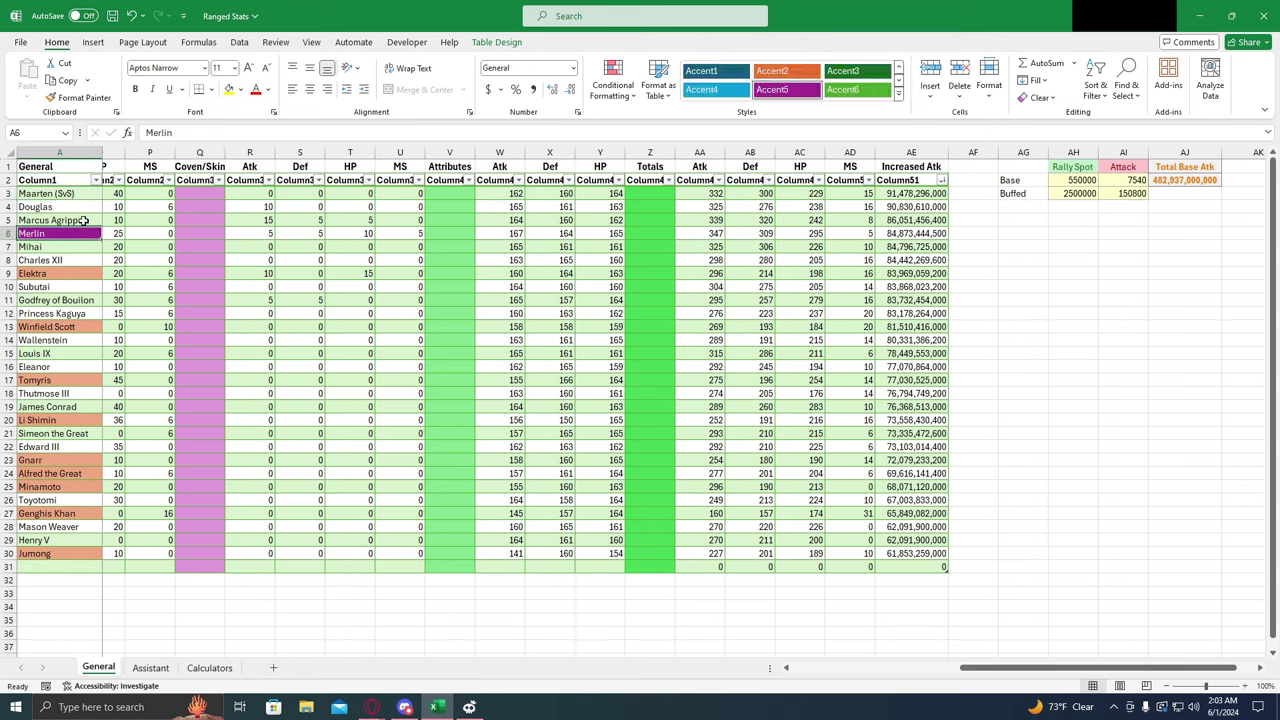
{"action": "left_click", "coordinate": [82, 221]}
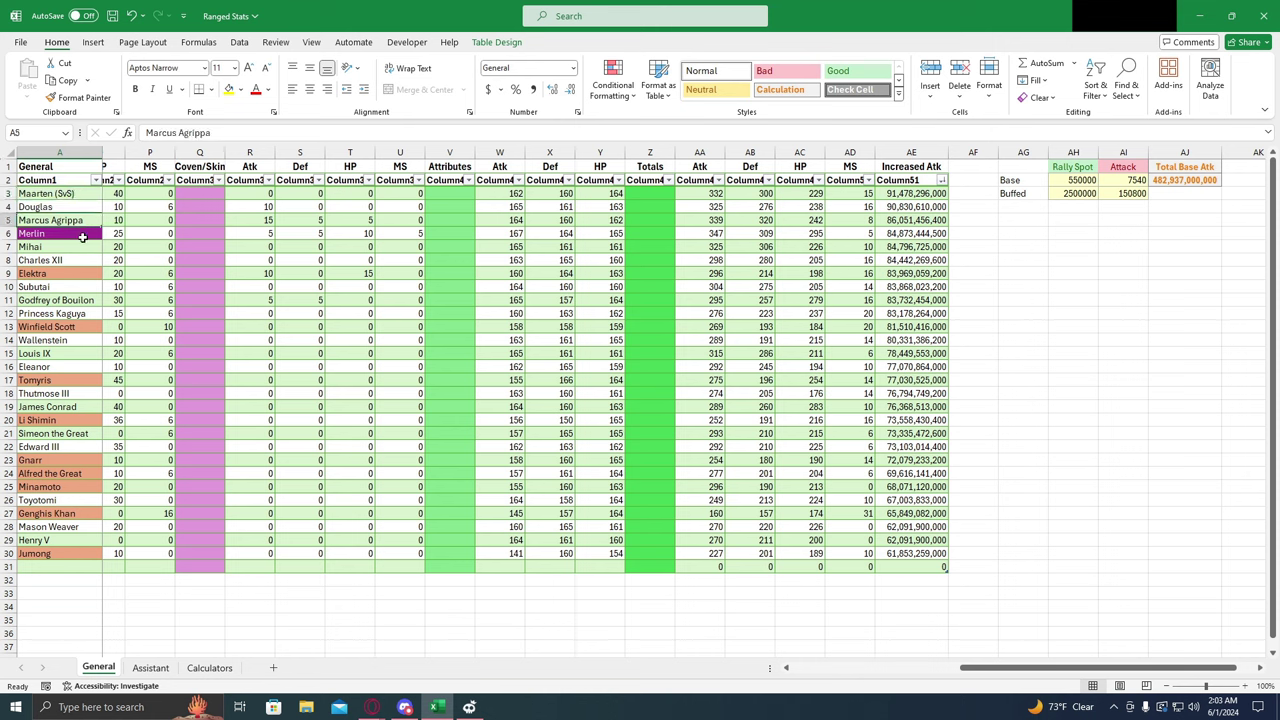
{"action": "left_click", "coordinate": [82, 237]}
Step: Check the Increased Atk values of Merlin, Marcus Agrippa and Douglas against each other
{"action": "left_click", "coordinate": [900, 234]}
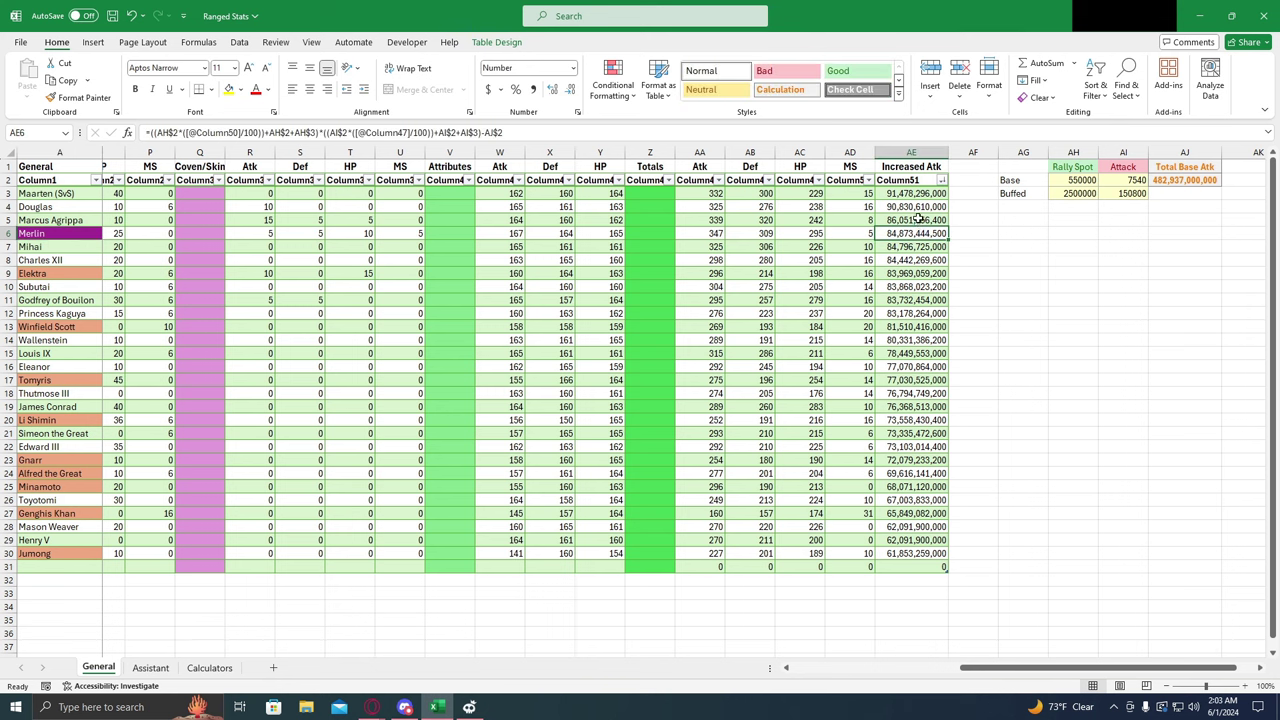
{"action": "left_click", "coordinate": [918, 220]}
{"action": "left_click", "coordinate": [914, 233]}
{"action": "left_click", "coordinate": [914, 221]}
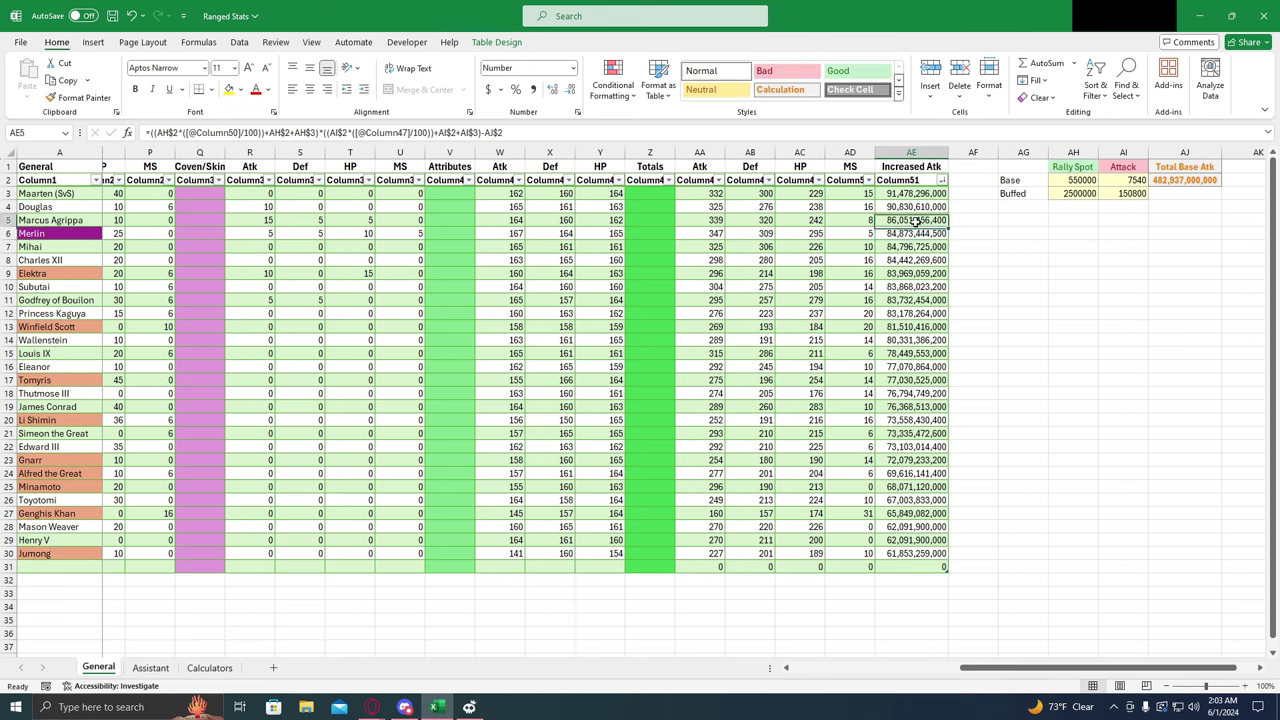
{"action": "left_click", "coordinate": [912, 207]}
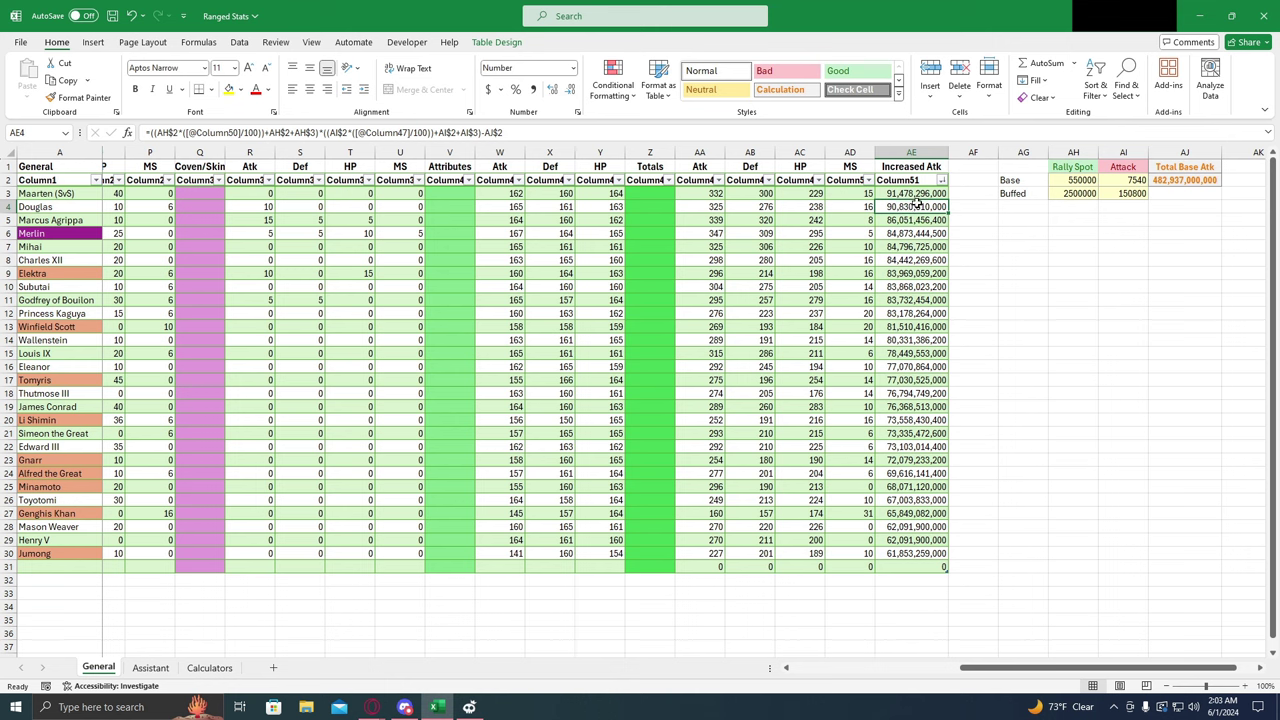
{"action": "left_click", "coordinate": [912, 219]}
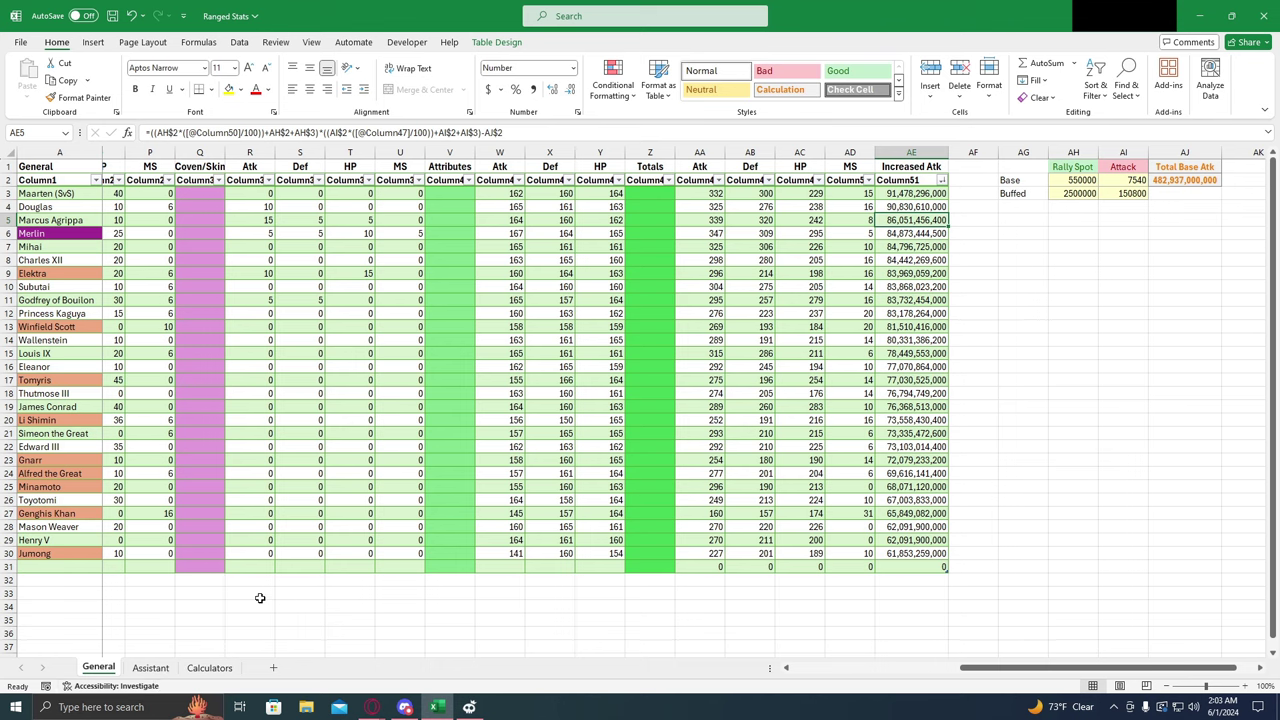
Step: On the Assistant sheet, apply the Accent5 cell style to Merlin's name
{"action": "left_click", "coordinate": [155, 669]}
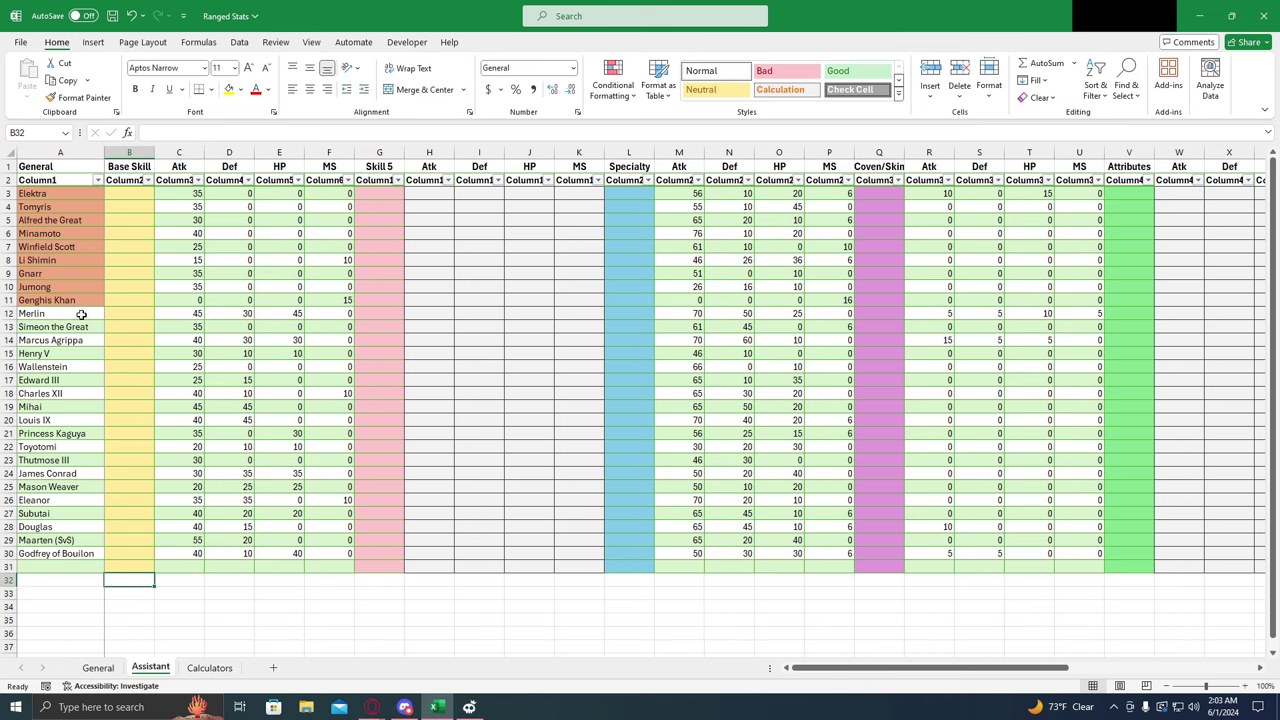
{"action": "left_click", "coordinate": [81, 314]}
{"action": "left_click", "coordinate": [898, 90]}
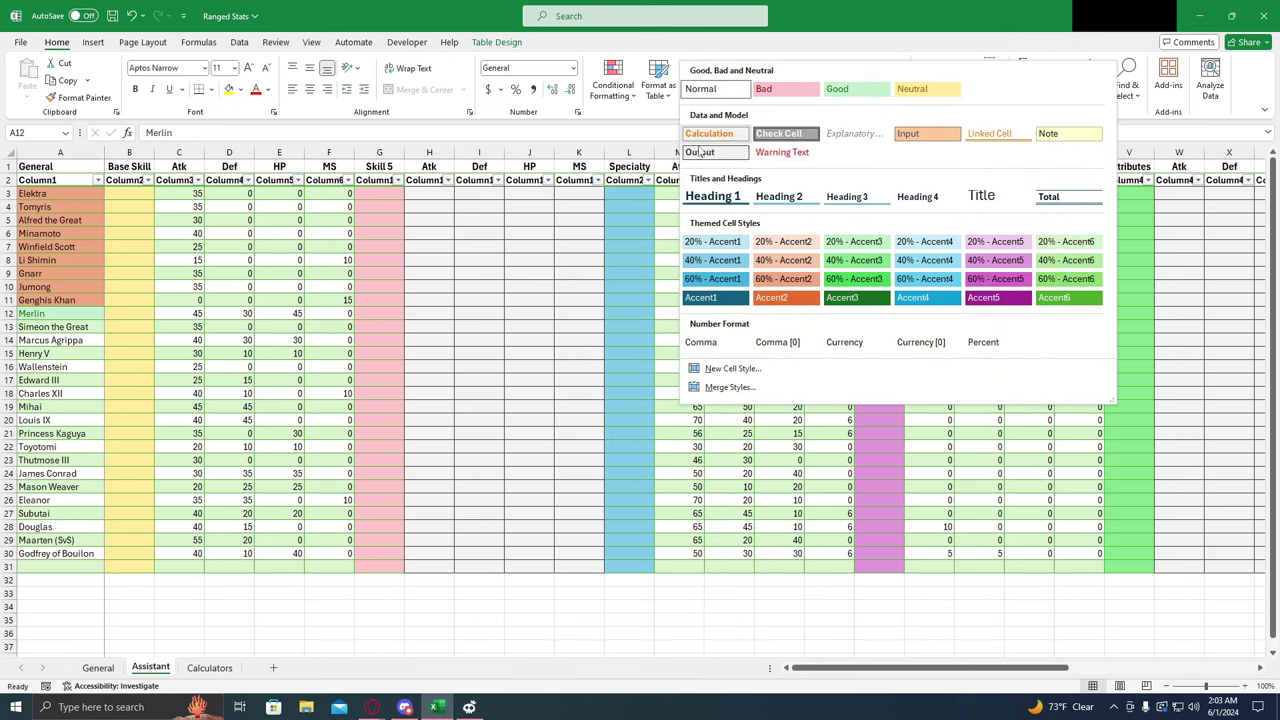
{"action": "left_click", "coordinate": [983, 297]}
{"action": "left_click", "coordinate": [250, 314]}
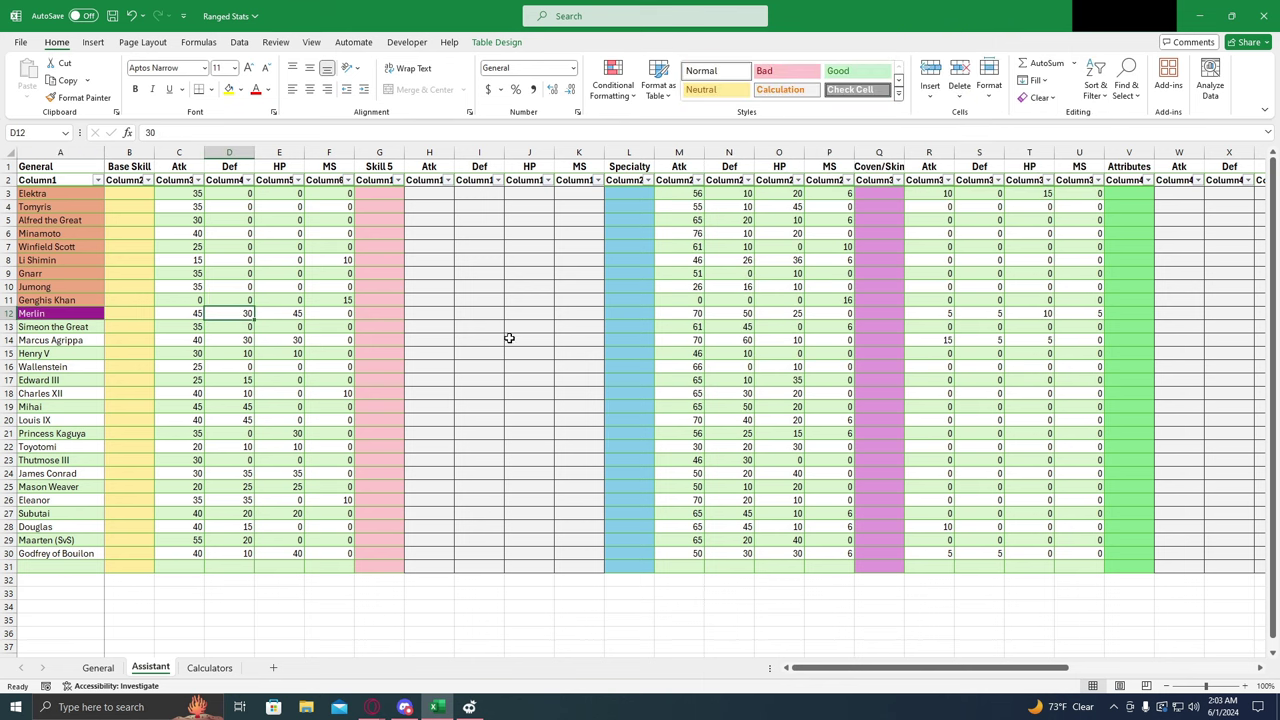
Step: Sort the Assistant table by Totals Atk from largest to smallest and check the total Atk of Marcus Agrippa and Merlin
{"action": "left_click_drag", "start_coordinate": [881, 668], "coordinate": [918, 670]}
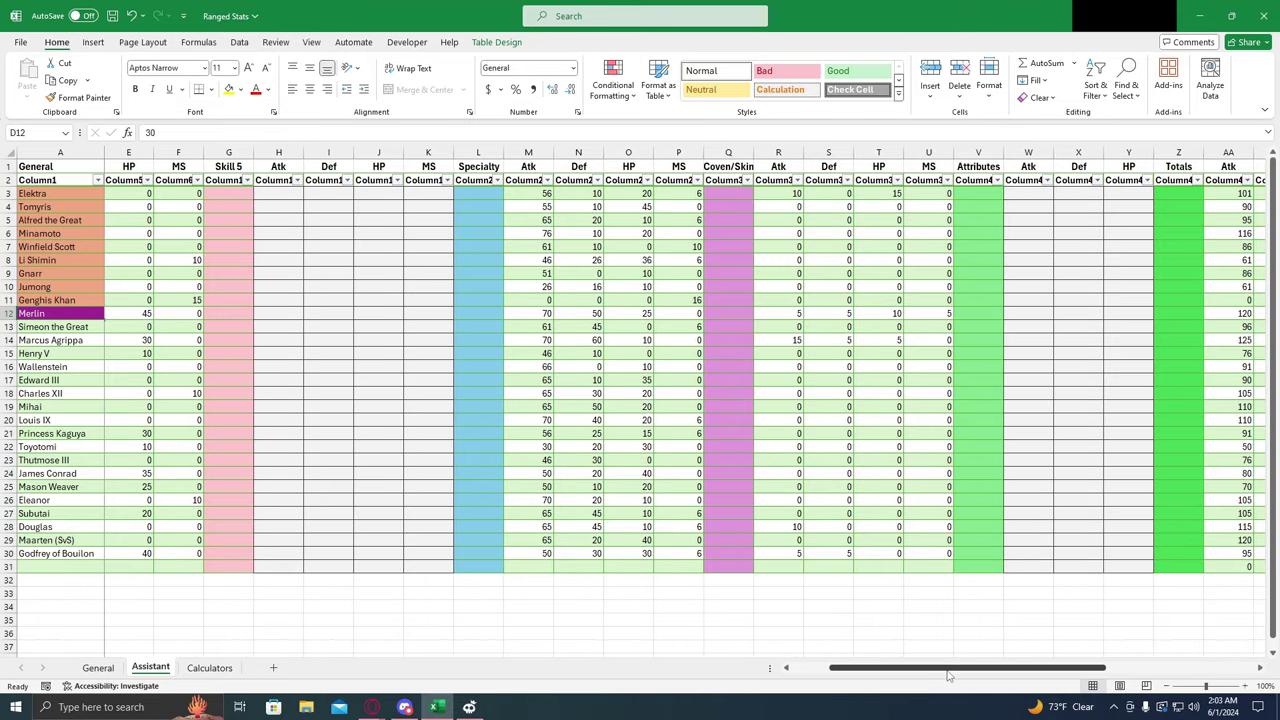
{"action": "left_click_drag", "start_coordinate": [948, 670], "coordinate": [1026, 672]}
{"action": "left_click", "coordinate": [928, 180]}
{"action": "left_click", "coordinate": [880, 211]}
{"action": "left_click", "coordinate": [912, 195]}
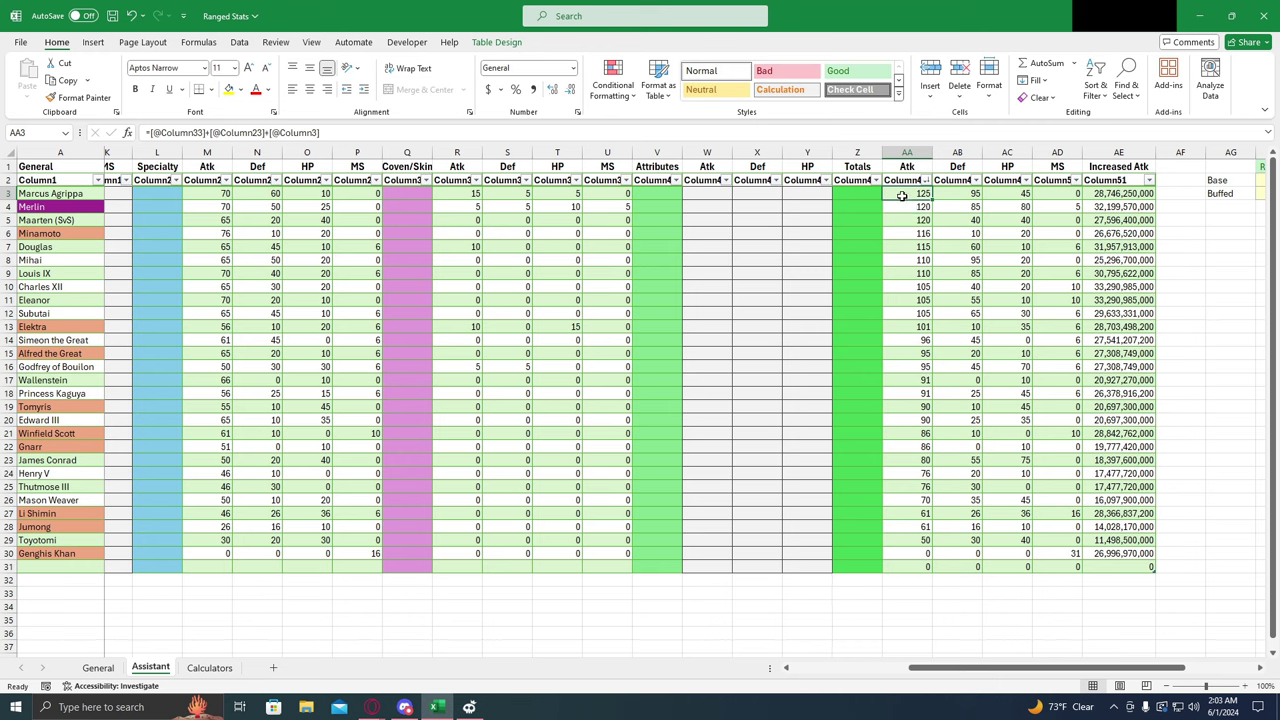
{"action": "left_click", "coordinate": [906, 207]}
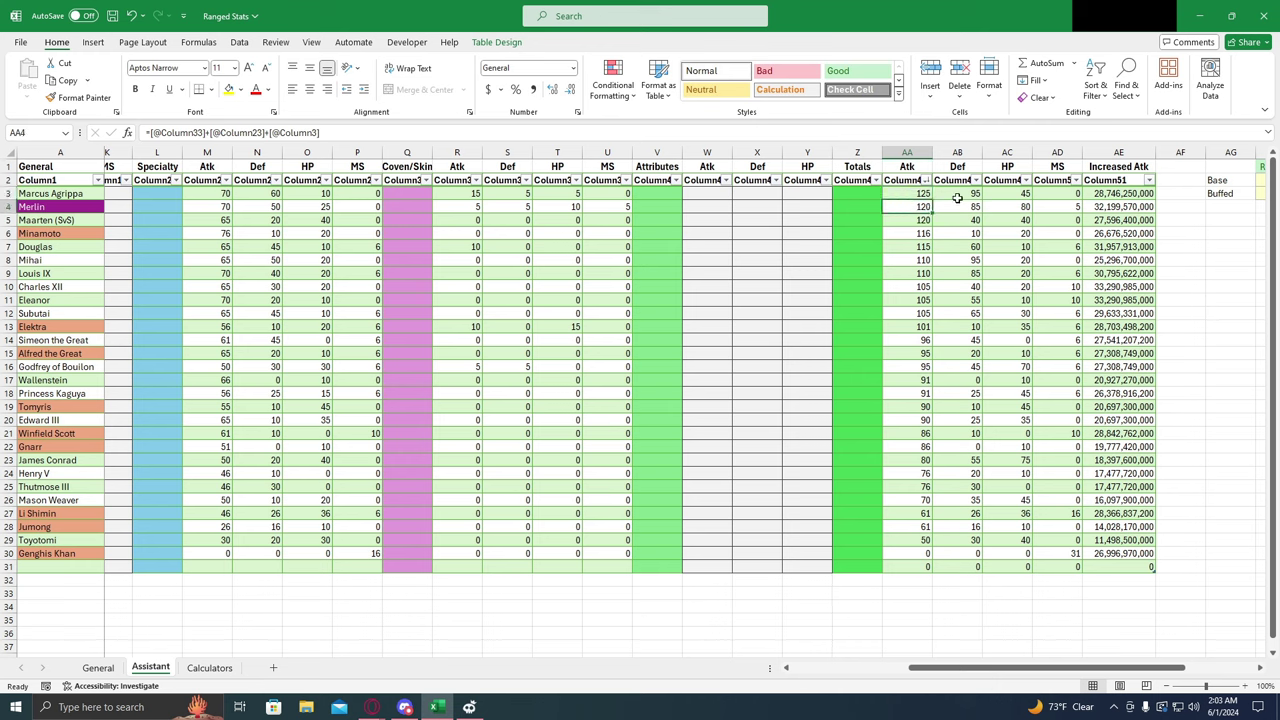
Step: Sort the Assistant table by Totals Def from largest to smallest and select Mihai's total Def
{"action": "left_click", "coordinate": [975, 180]}
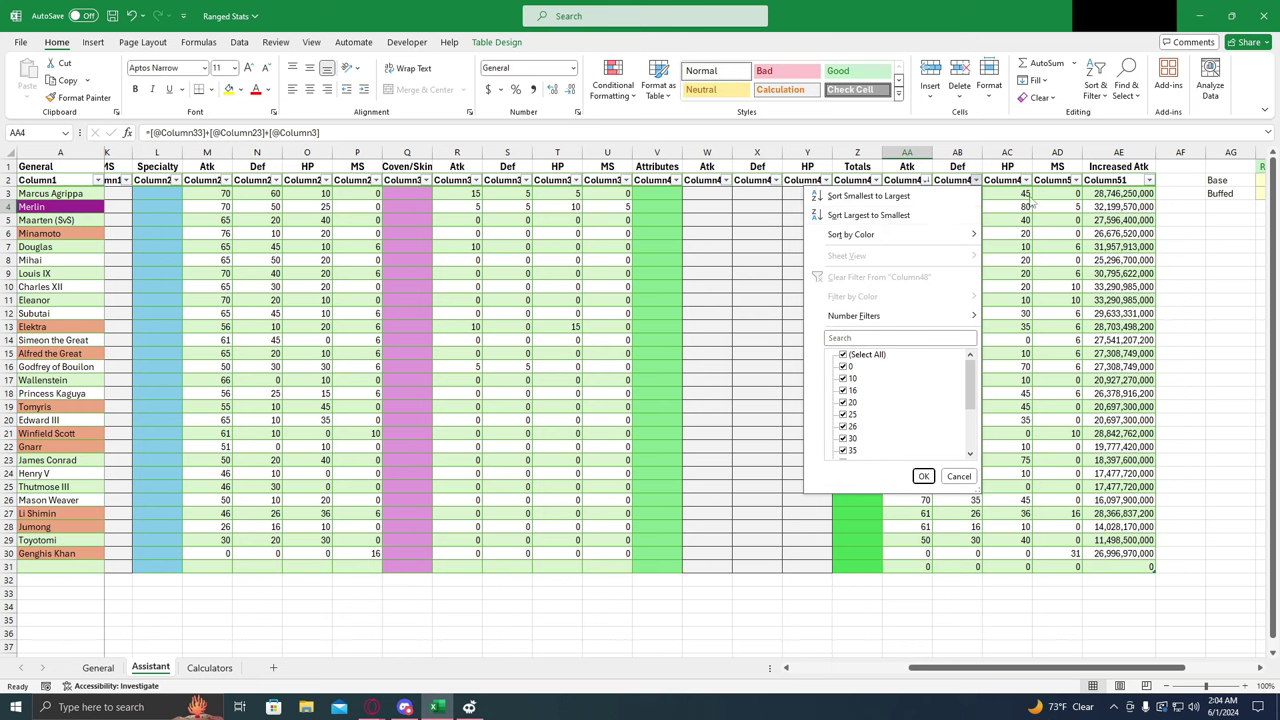
{"action": "left_click", "coordinate": [1006, 193]}
{"action": "left_click", "coordinate": [972, 193]}
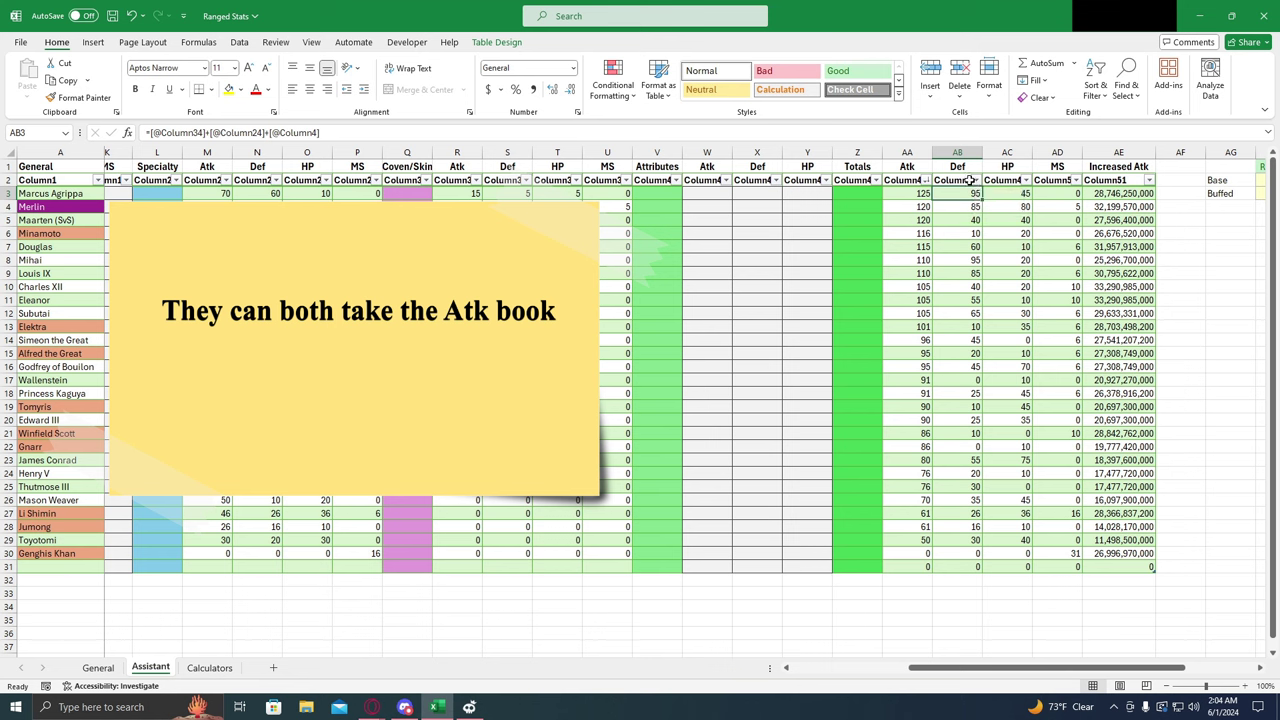
{"action": "left_click", "coordinate": [976, 180]}
{"action": "left_click", "coordinate": [947, 215]}
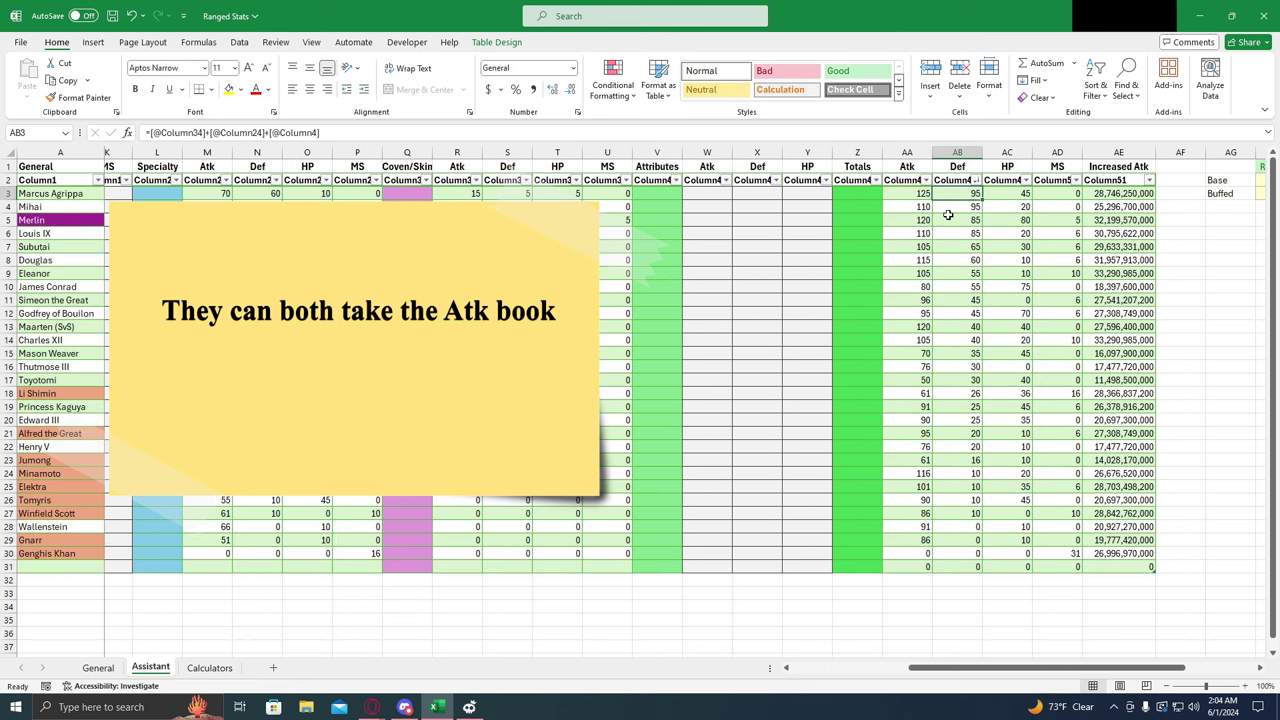
{"action": "left_click", "coordinate": [956, 207]}
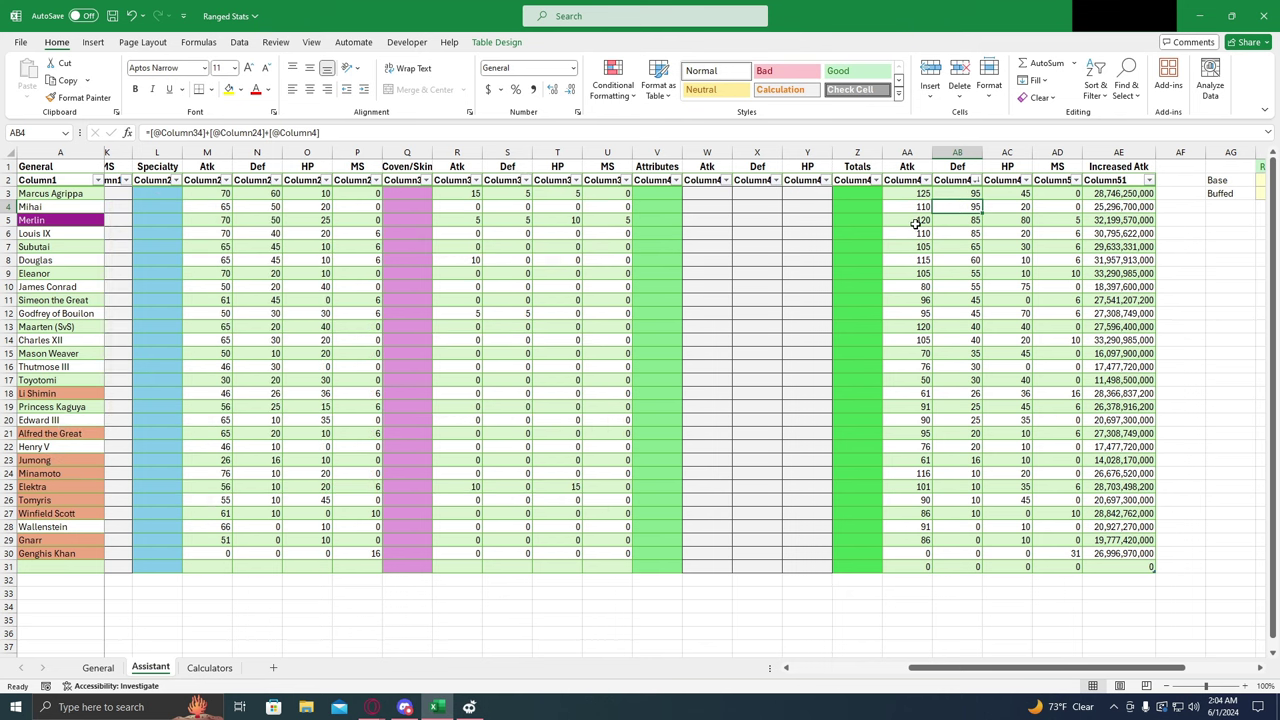
Step: Check the total Def of Marcus Agrippa against that of Mihai
{"action": "left_click", "coordinate": [958, 193], "text": "shift"}
{"action": "key", "text": "Return"}
{"action": "left_click", "coordinate": [951, 201]}
Step: Sort the Assistant table by Totals HP from largest to smallest and check Merlin's total HP, Def and MS
{"action": "left_click", "coordinate": [1026, 180]}
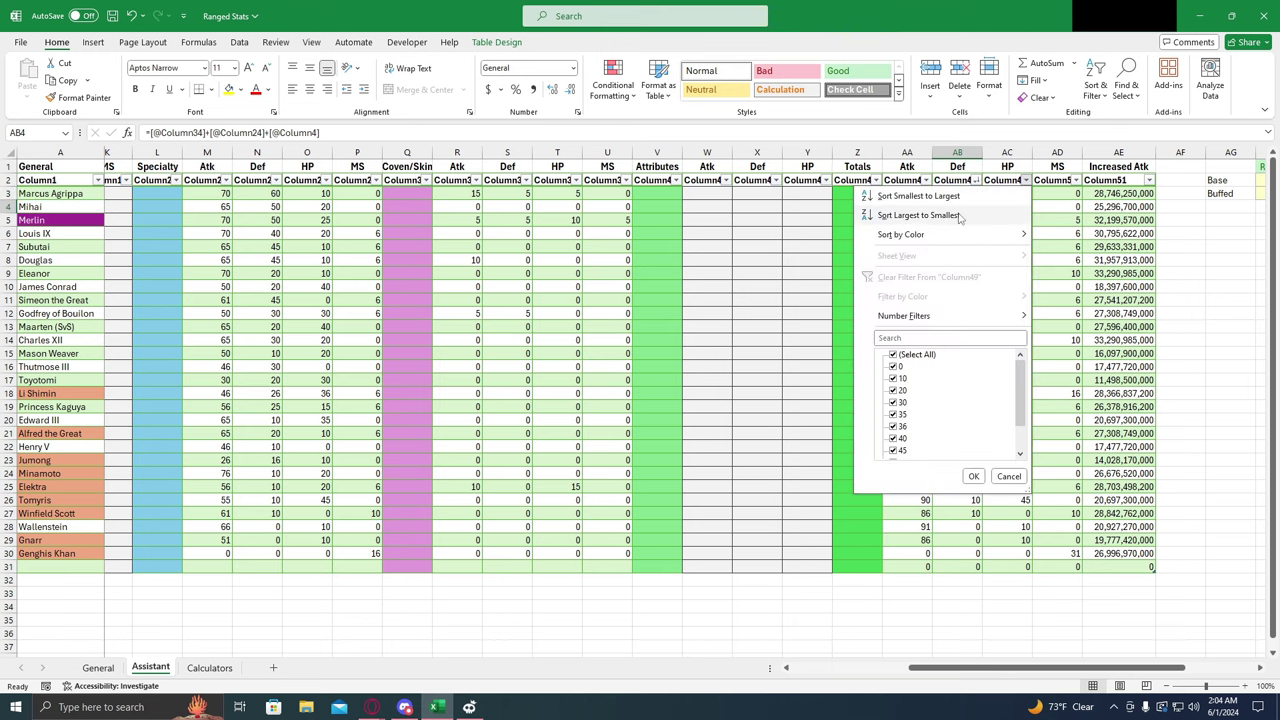
{"action": "left_click", "coordinate": [918, 215]}
{"action": "left_click", "coordinate": [1010, 195]}
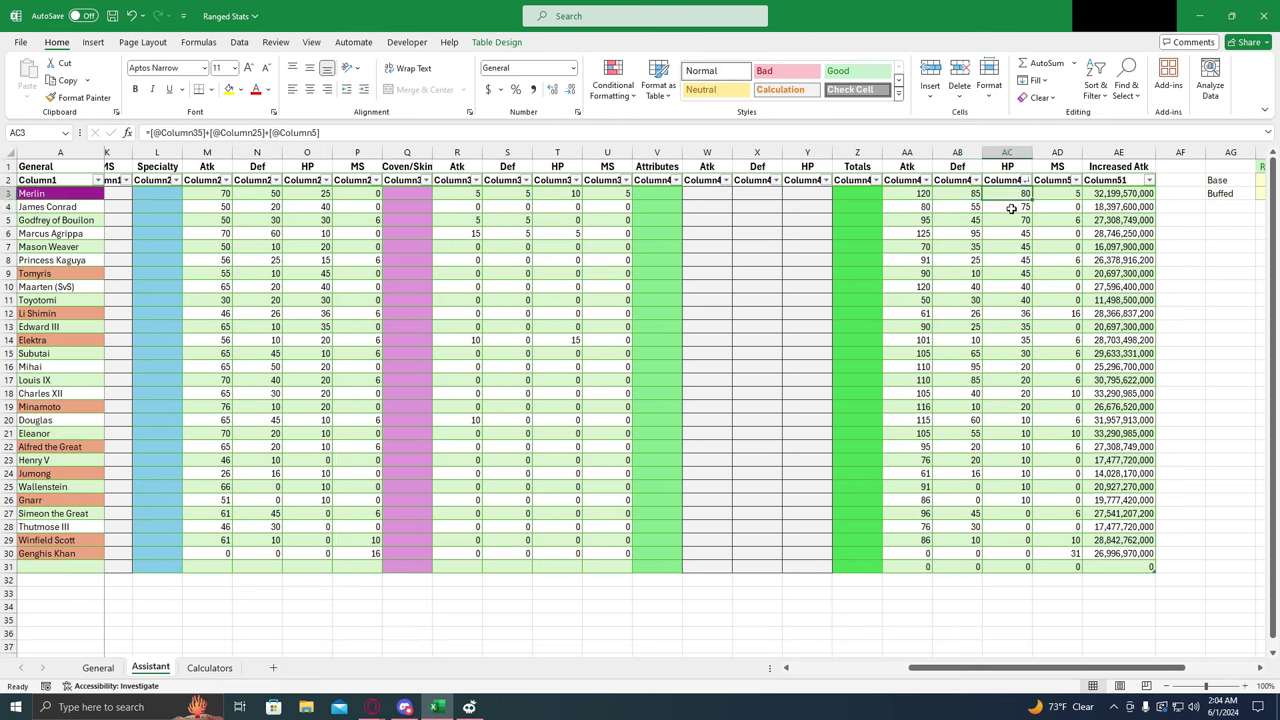
{"action": "left_click", "coordinate": [970, 195]}
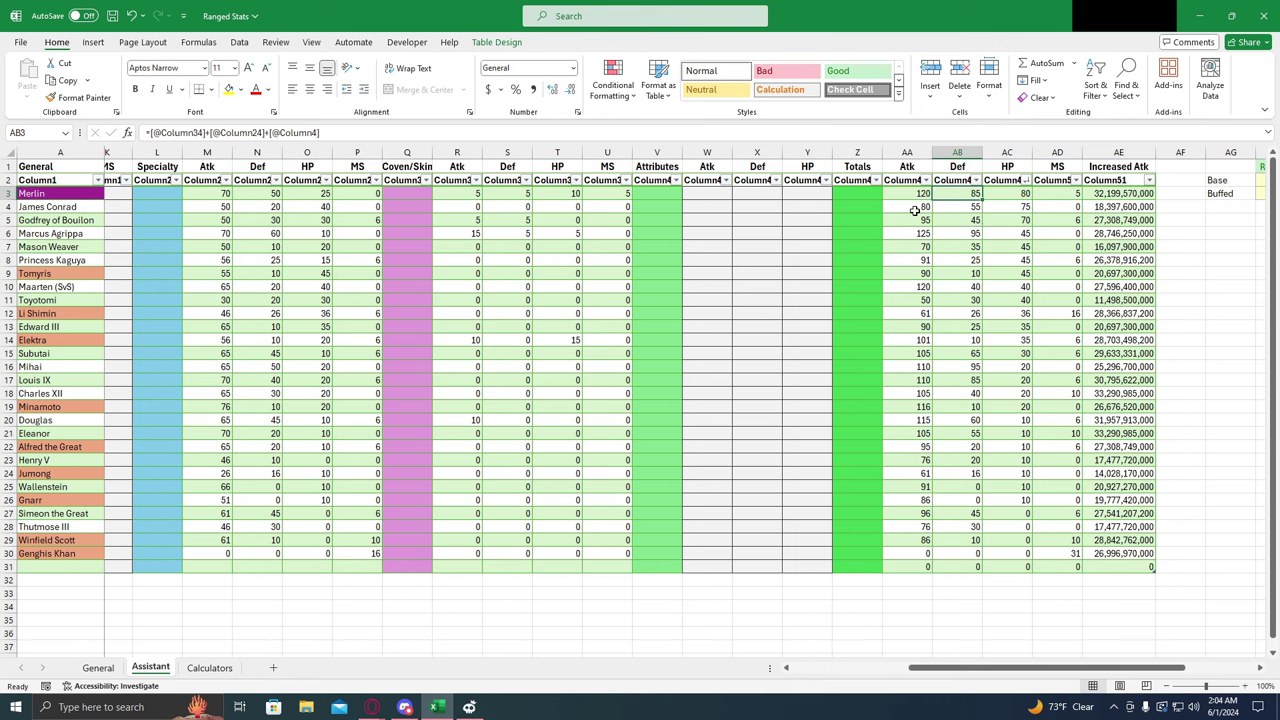
{"action": "left_click", "coordinate": [1040, 194]}
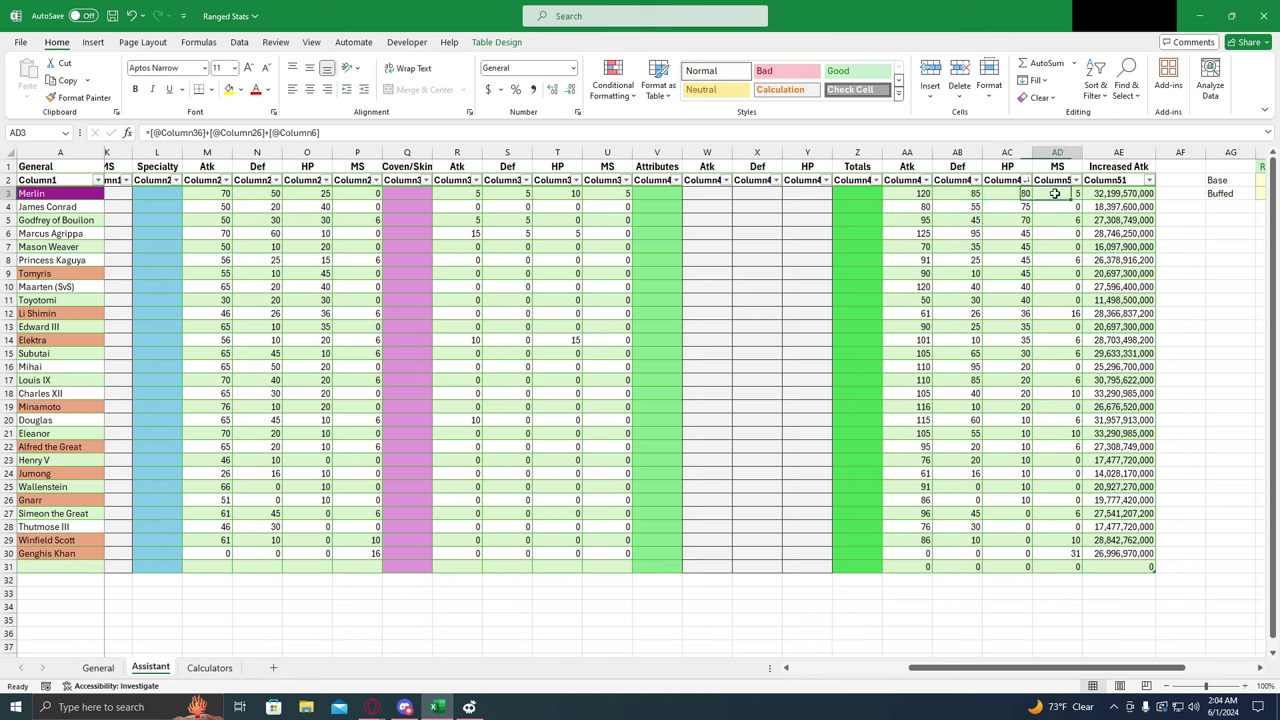
Step: Sort the Assistant table by Increased Atk from largest to smallest and inspect the formula of the top value
{"action": "left_click", "coordinate": [1149, 180]}
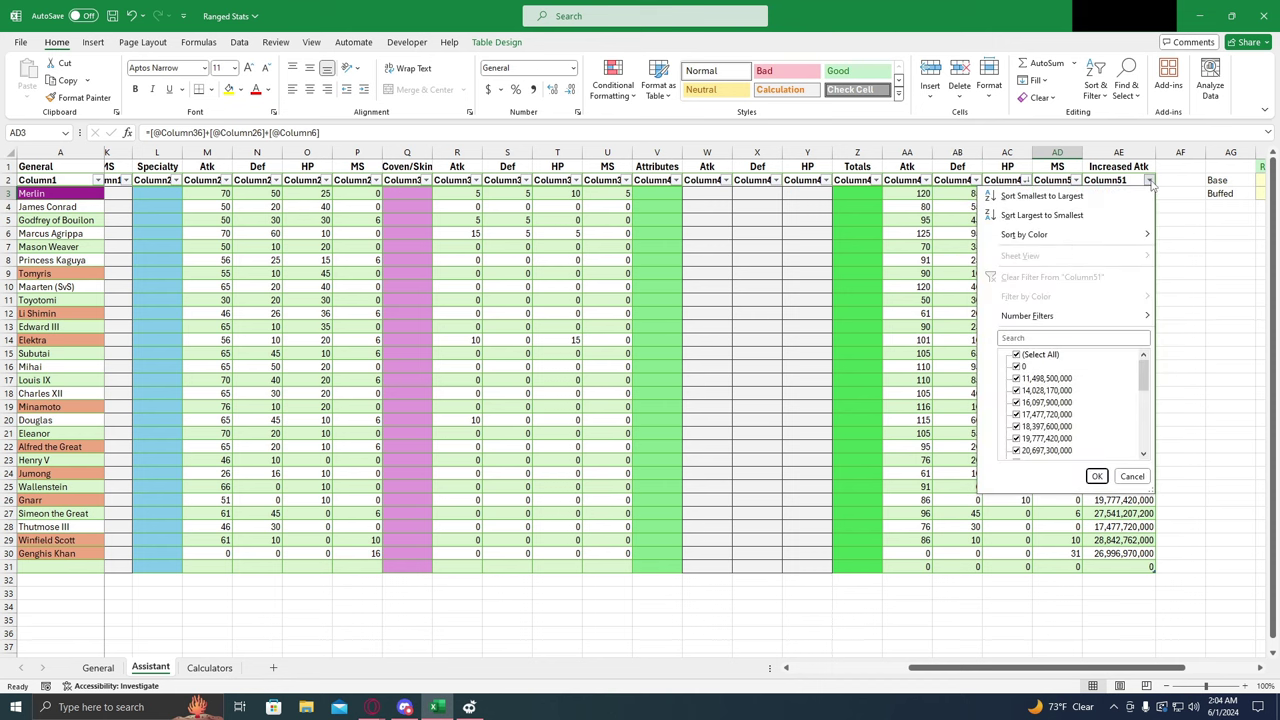
{"action": "left_click", "coordinate": [1083, 216]}
{"action": "left_click_drag", "start_coordinate": [1016, 667], "coordinate": [1063, 667]}
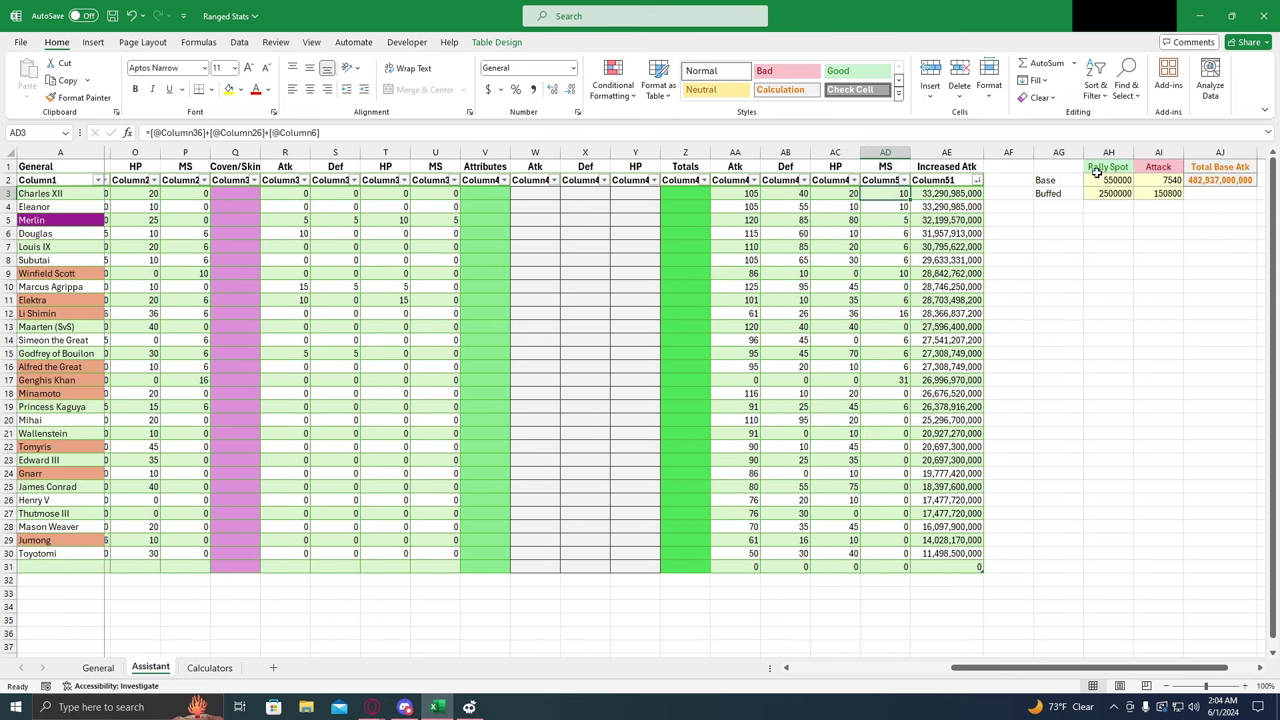
{"action": "left_click", "coordinate": [950, 194]}
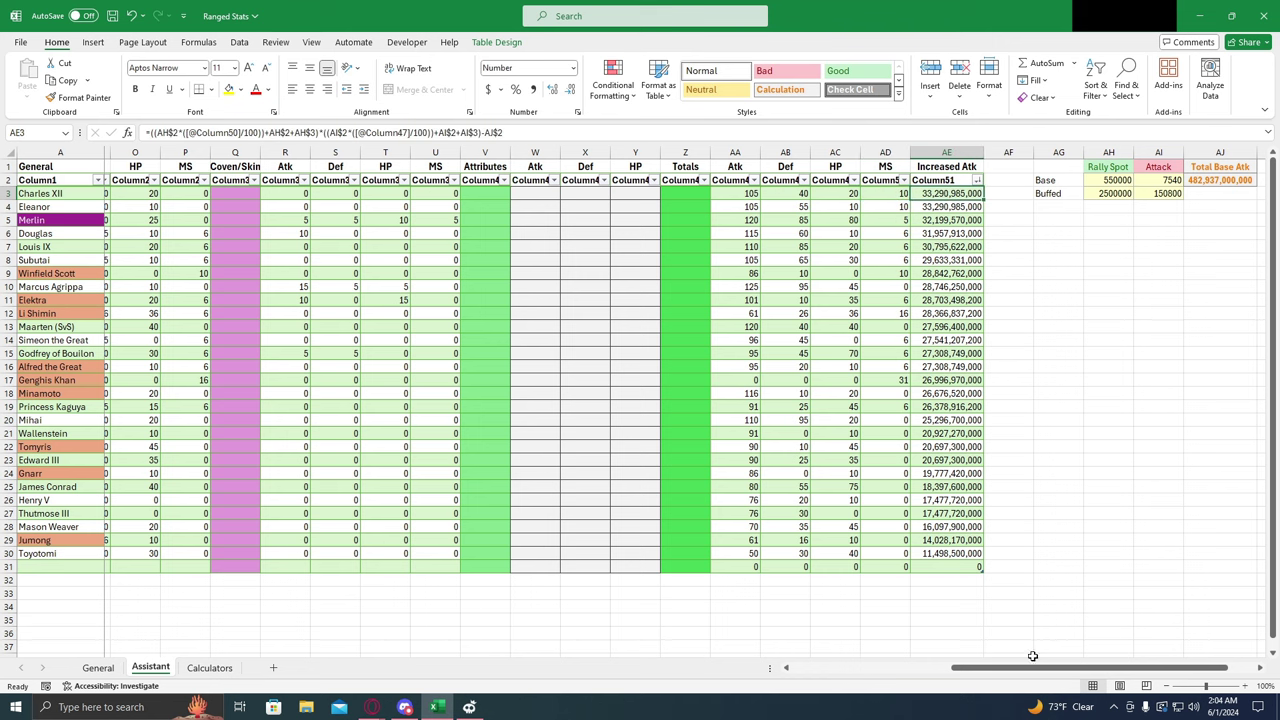
{"action": "left_click_drag", "start_coordinate": [984, 670], "coordinate": [972, 677]}
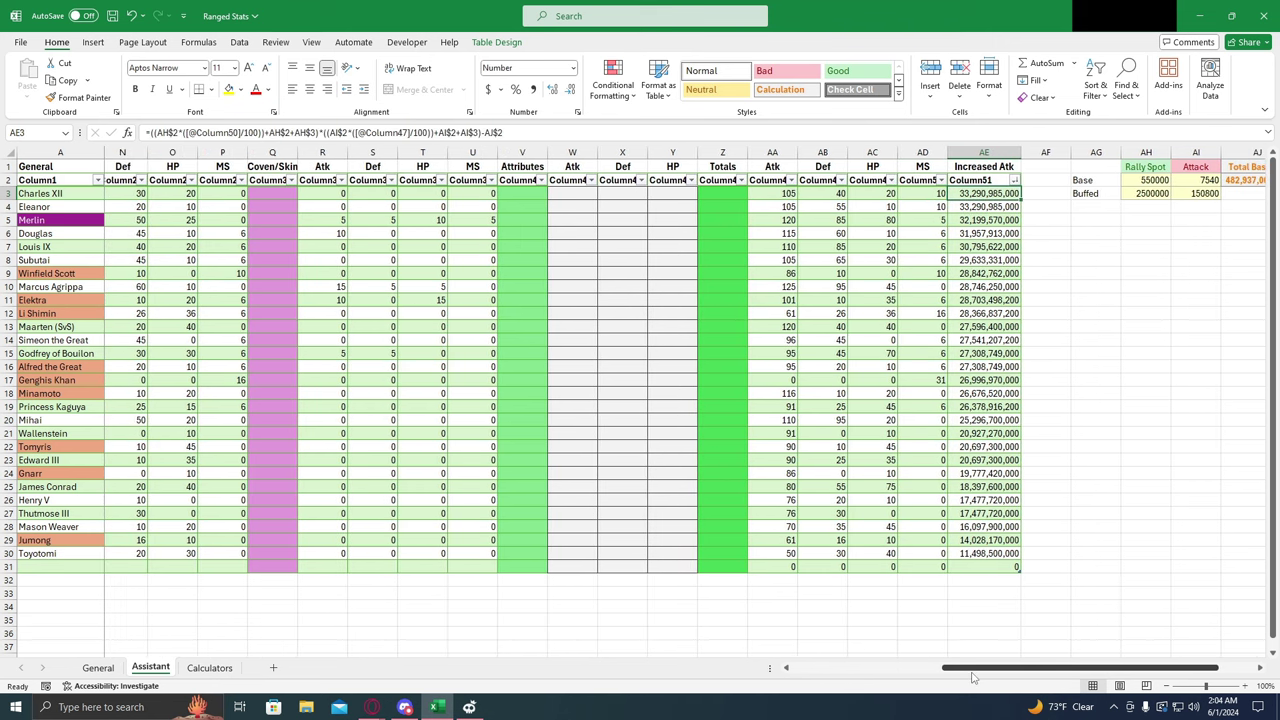
Step: Compare the total MS of the two top-ranked assistants, Charles XII and Eleanor
{"action": "left_click", "coordinate": [80, 197]}
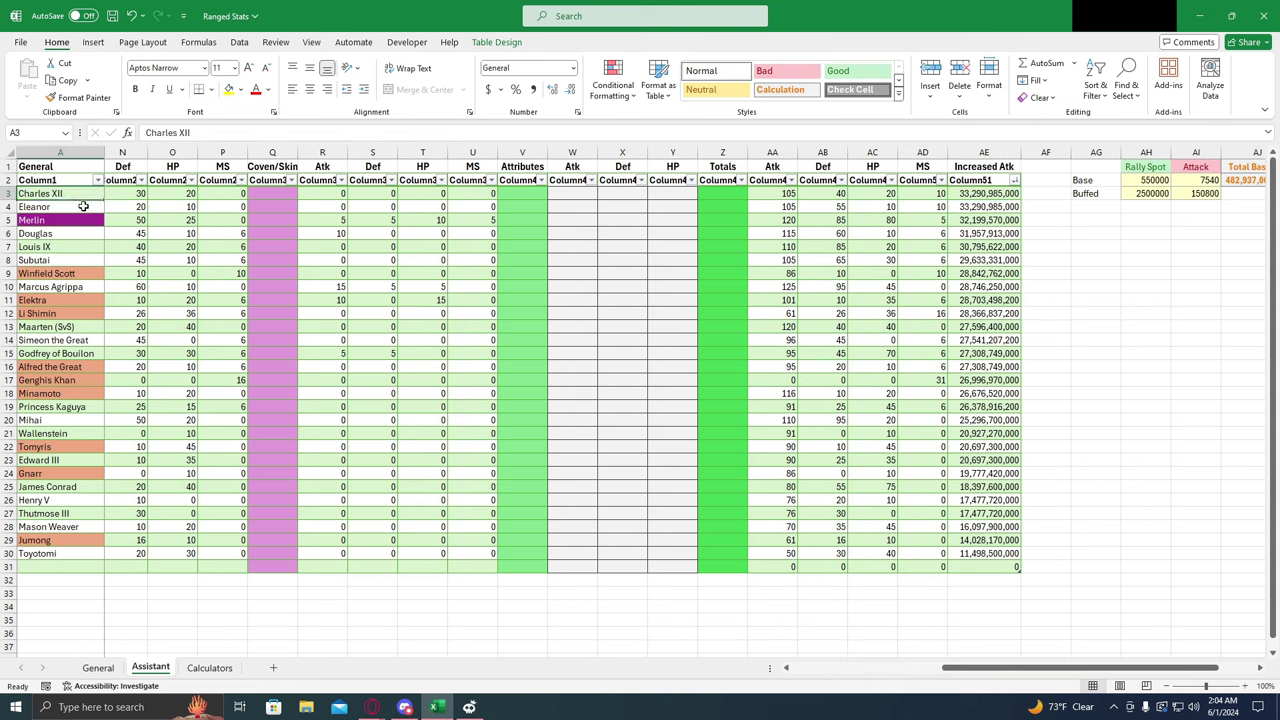
{"action": "left_click", "coordinate": [83, 206]}
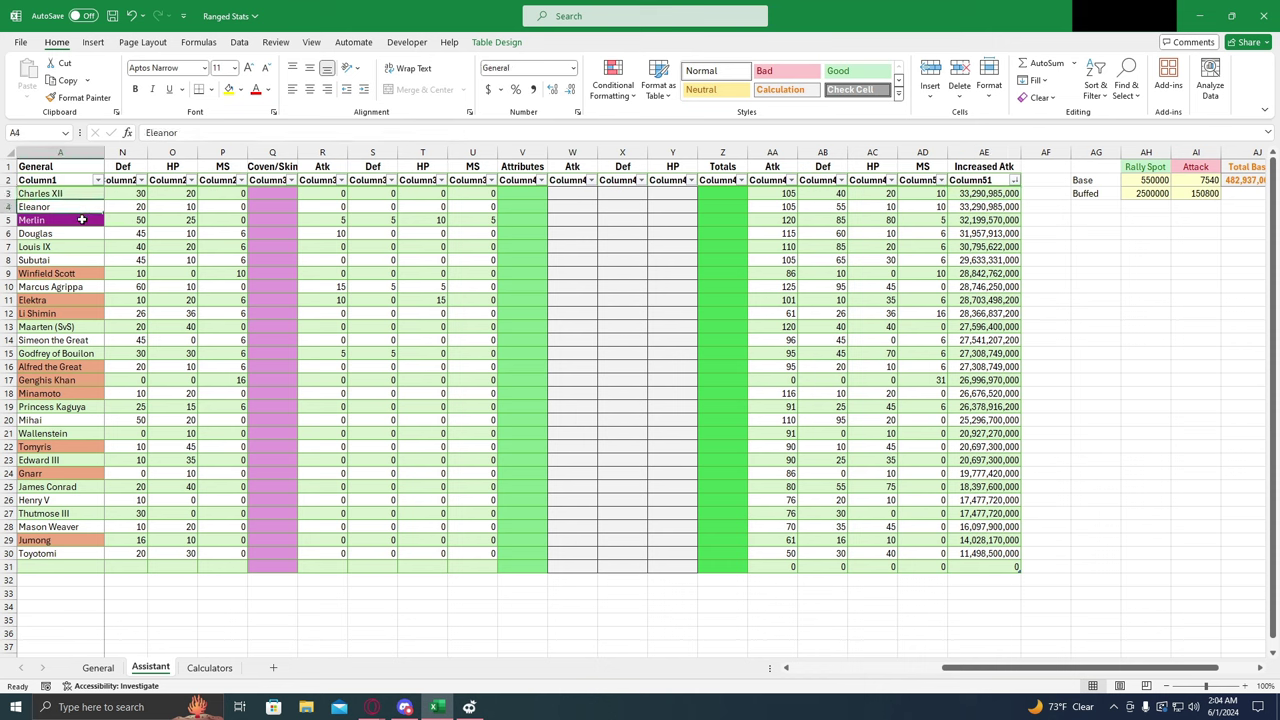
{"action": "left_click", "coordinate": [936, 206]}
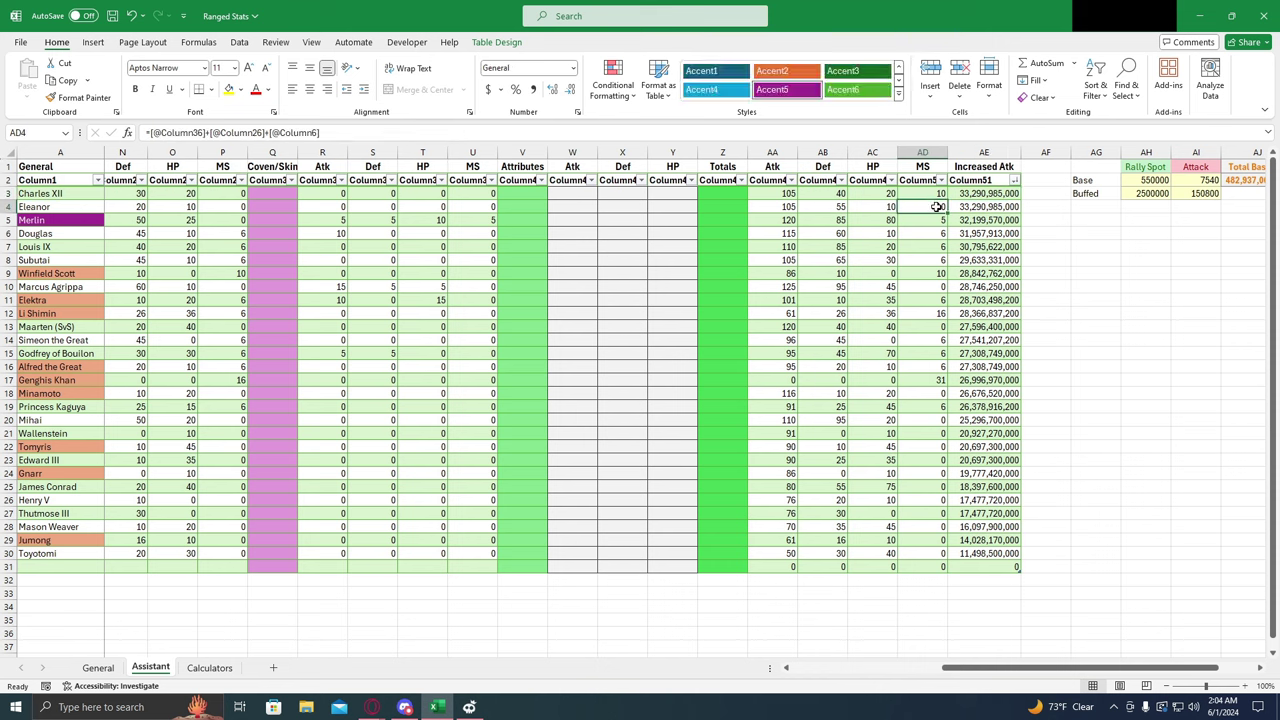
{"action": "left_click", "coordinate": [926, 193]}
{"action": "left_click", "coordinate": [926, 206]}
{"action": "left_click", "coordinate": [926, 193]}
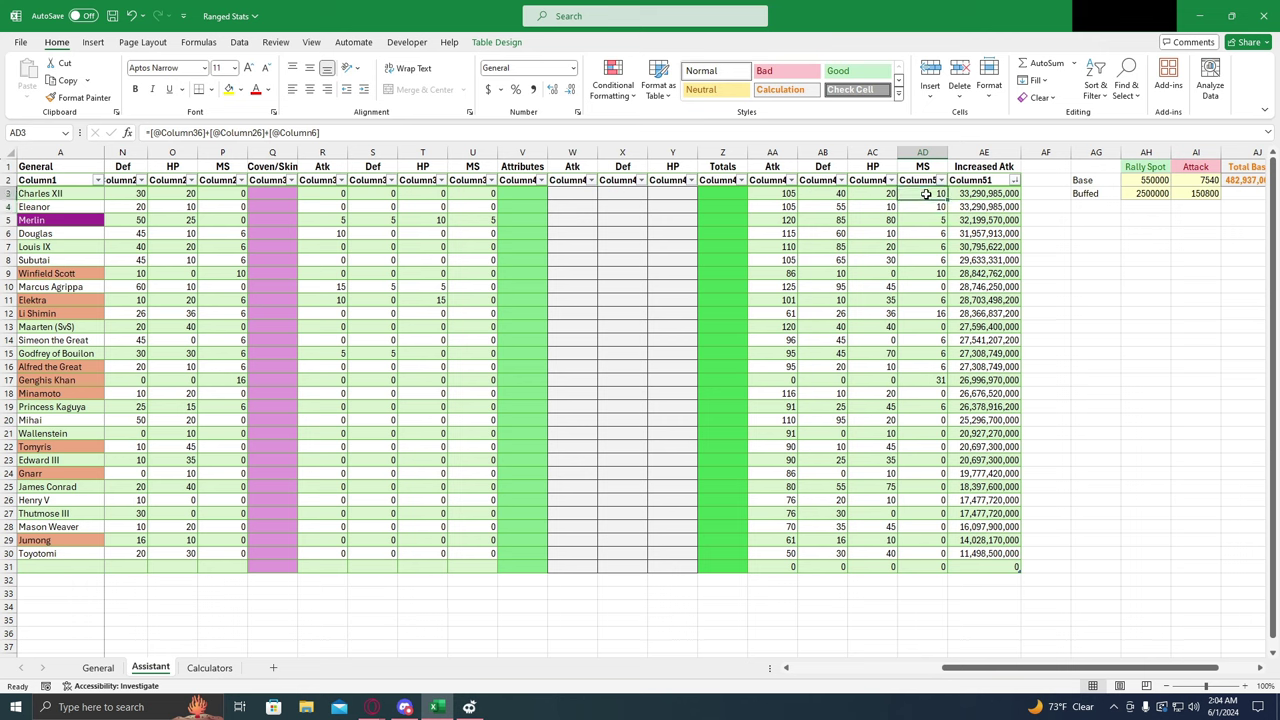
{"action": "left_click", "coordinate": [926, 206]}
{"action": "left_click", "coordinate": [924, 193]}
{"action": "left_click", "coordinate": [928, 207]}
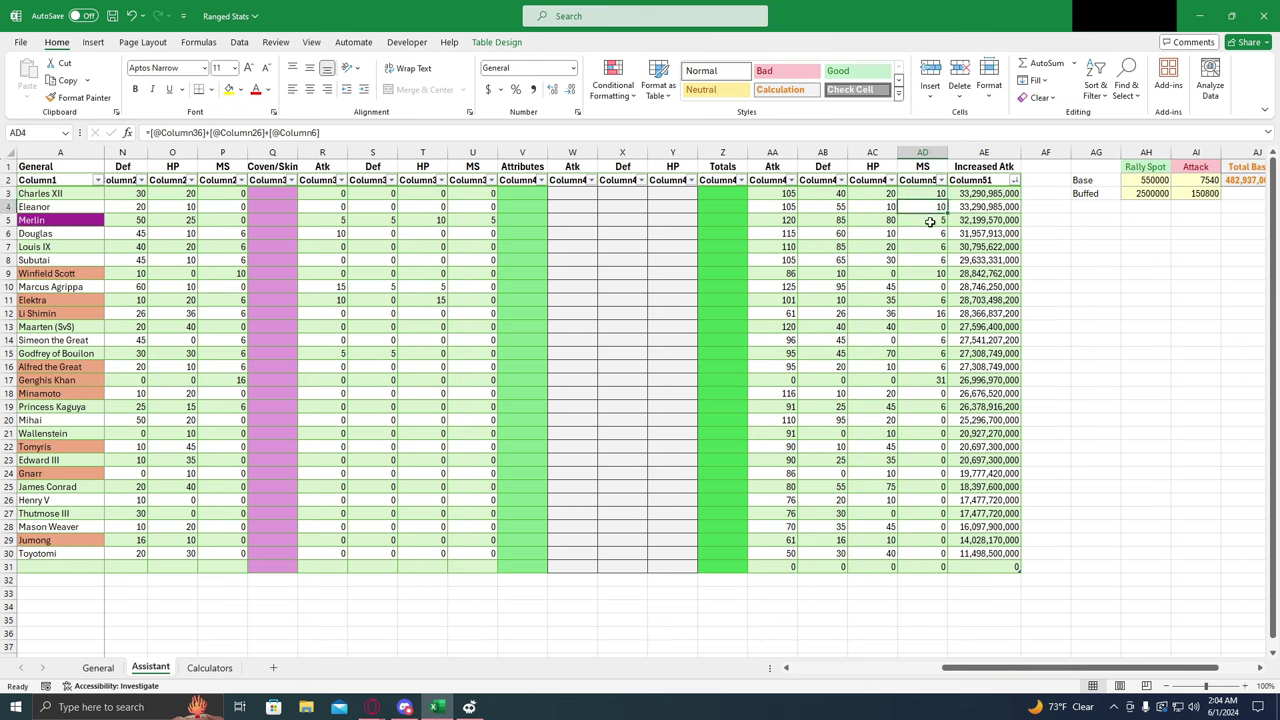
Step: Check Merlin's total MS, Increased Atk, total Def and total HP
{"action": "left_click", "coordinate": [930, 221]}
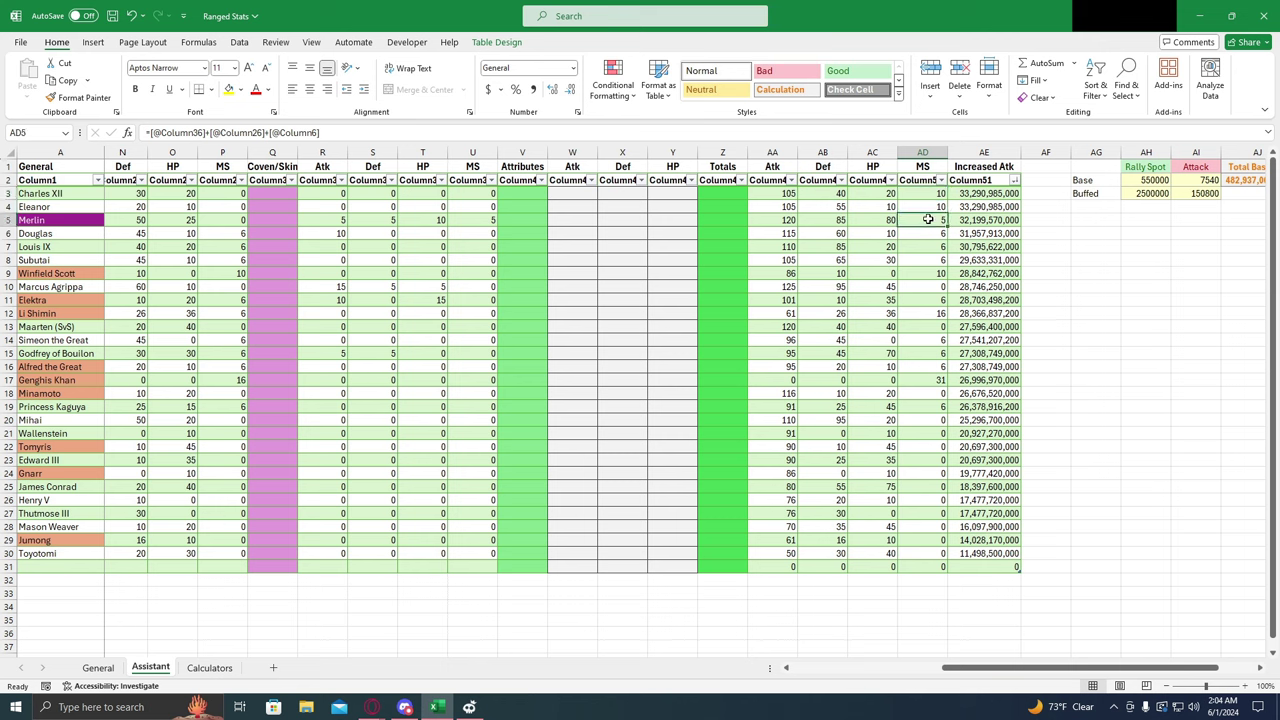
{"action": "left_click", "coordinate": [968, 220]}
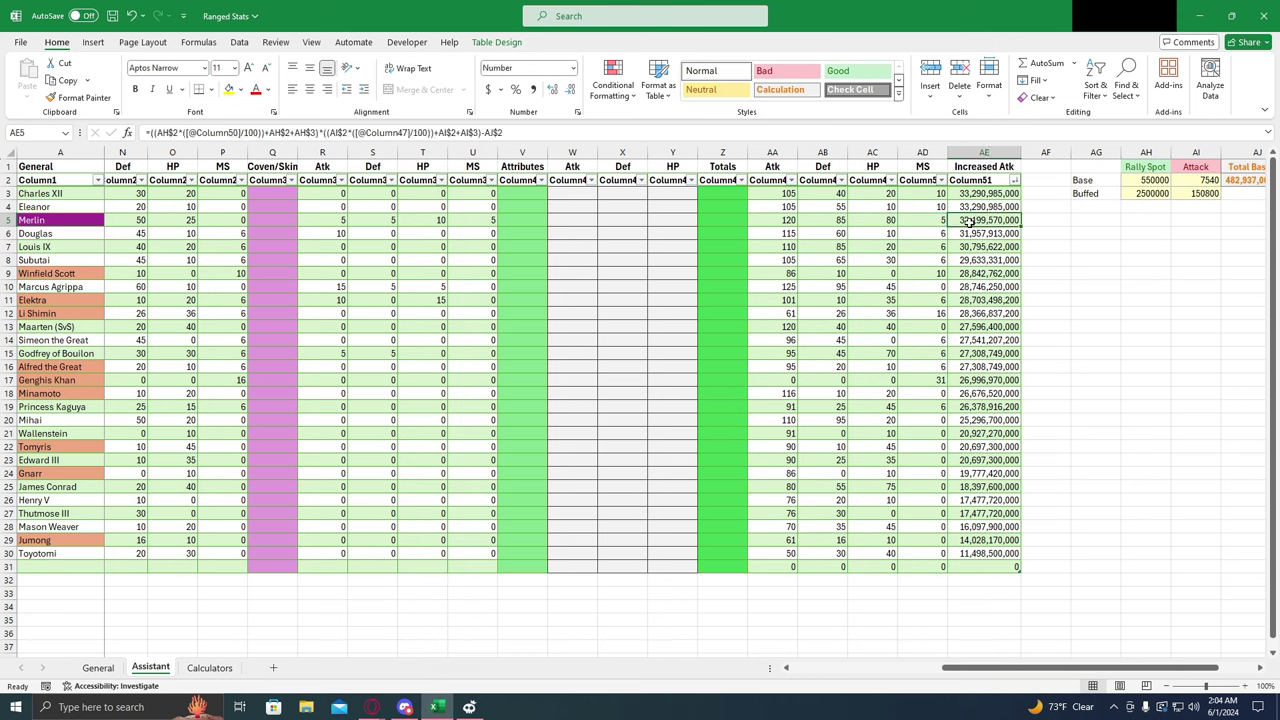
{"action": "left_click", "coordinate": [825, 221]}
{"action": "left_click", "coordinate": [858, 219]}
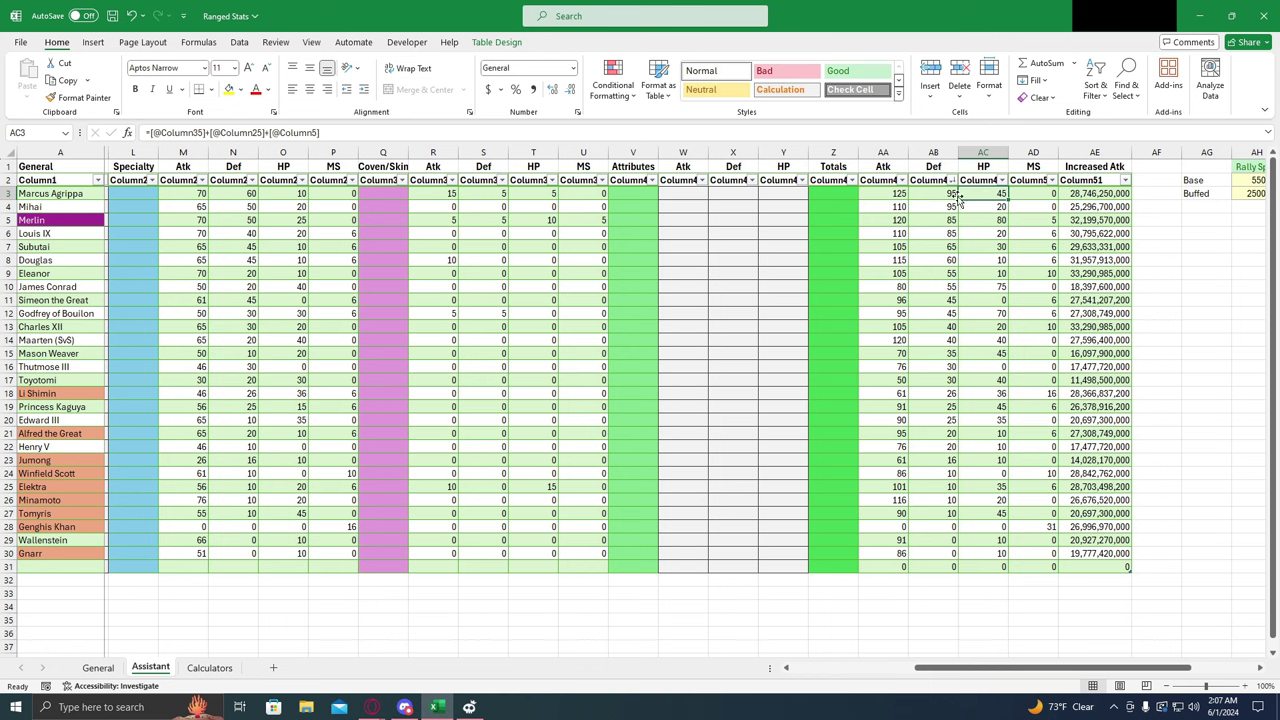
Step: Examine Marcus Agrippa's total Def, HP and Atk as an assistant
{"action": "left_click", "coordinate": [915, 195]}
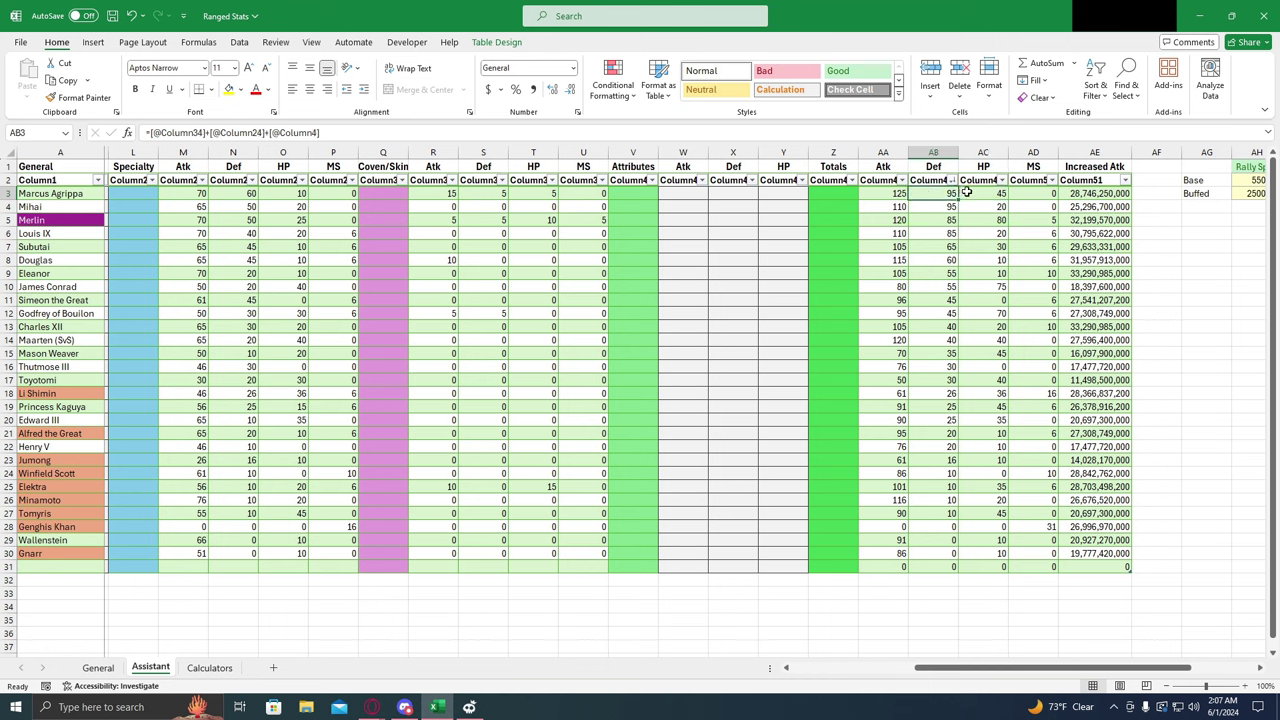
{"action": "left_click", "coordinate": [969, 193]}
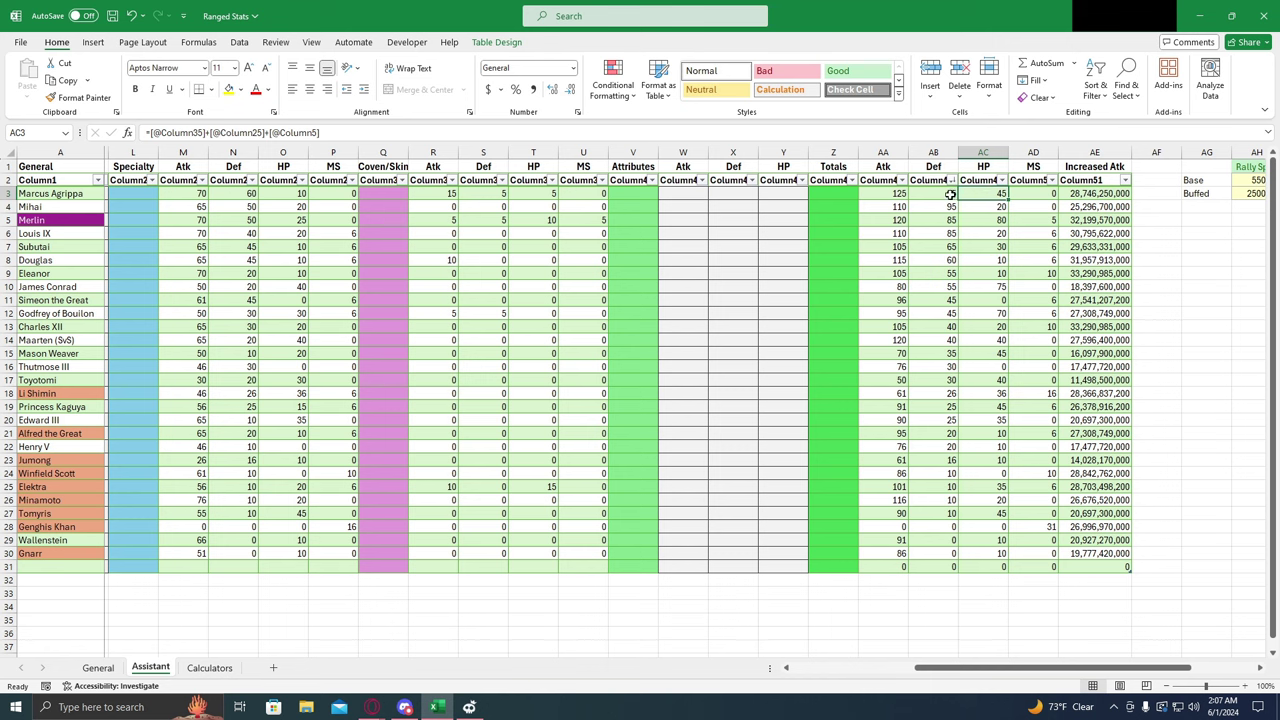
{"action": "left_click", "coordinate": [950, 195]}
{"action": "key", "text": "Right"}
{"action": "left_click", "coordinate": [950, 195]}
{"action": "left_click", "coordinate": [970, 194]}
{"action": "left_click", "coordinate": [950, 192]}
{"action": "left_click", "coordinate": [972, 193]}
{"action": "left_click", "coordinate": [947, 193]}
{"action": "left_click", "coordinate": [971, 195]}
{"action": "left_click", "coordinate": [946, 194]}
{"action": "left_click", "coordinate": [900, 193]}
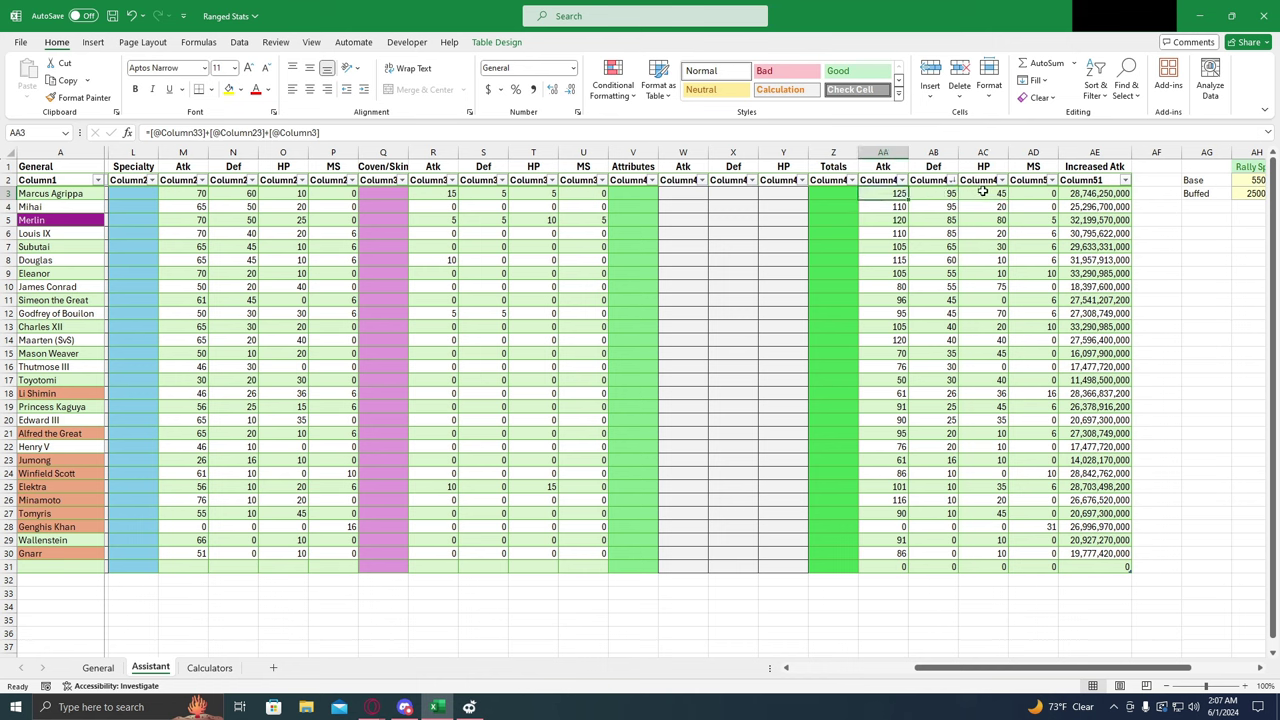
{"action": "left_click", "coordinate": [953, 193]}
{"action": "left_click", "coordinate": [972, 191]}
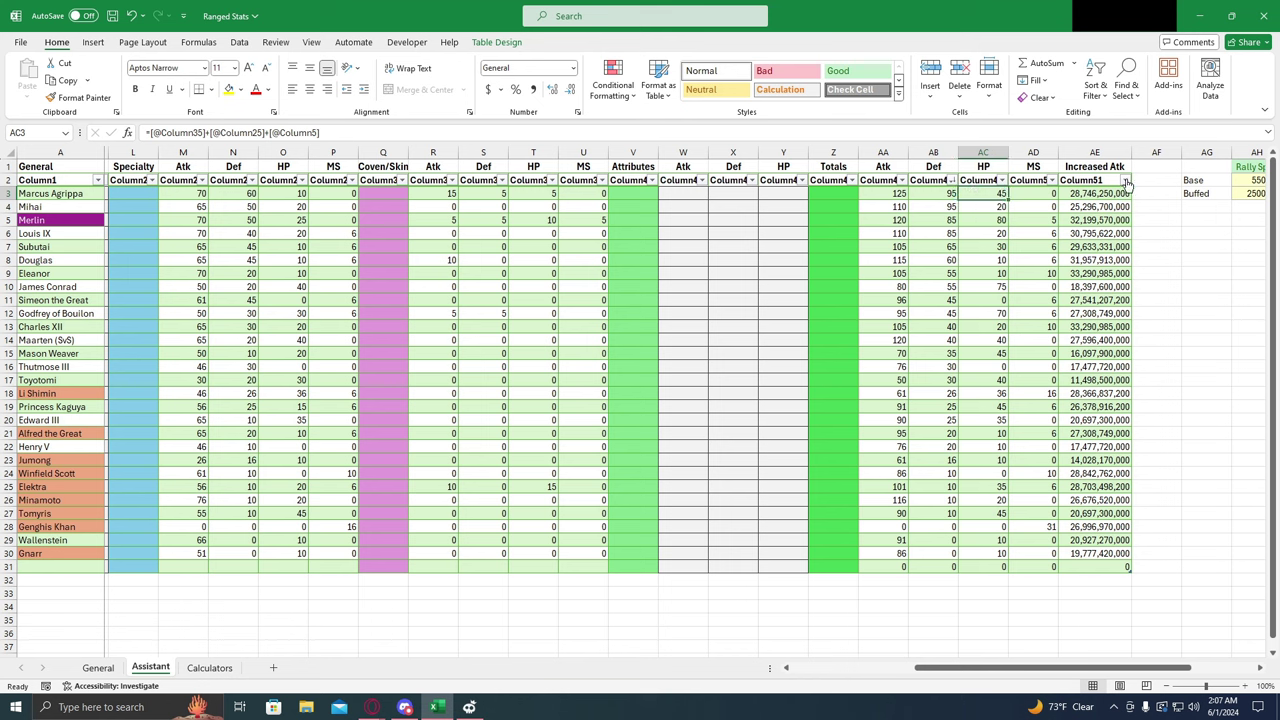
Step: Sort the Assistant table by Increased Atk from largest to smallest and compare the values of Eleanor and Charles XII
{"action": "left_click", "coordinate": [1127, 184]}
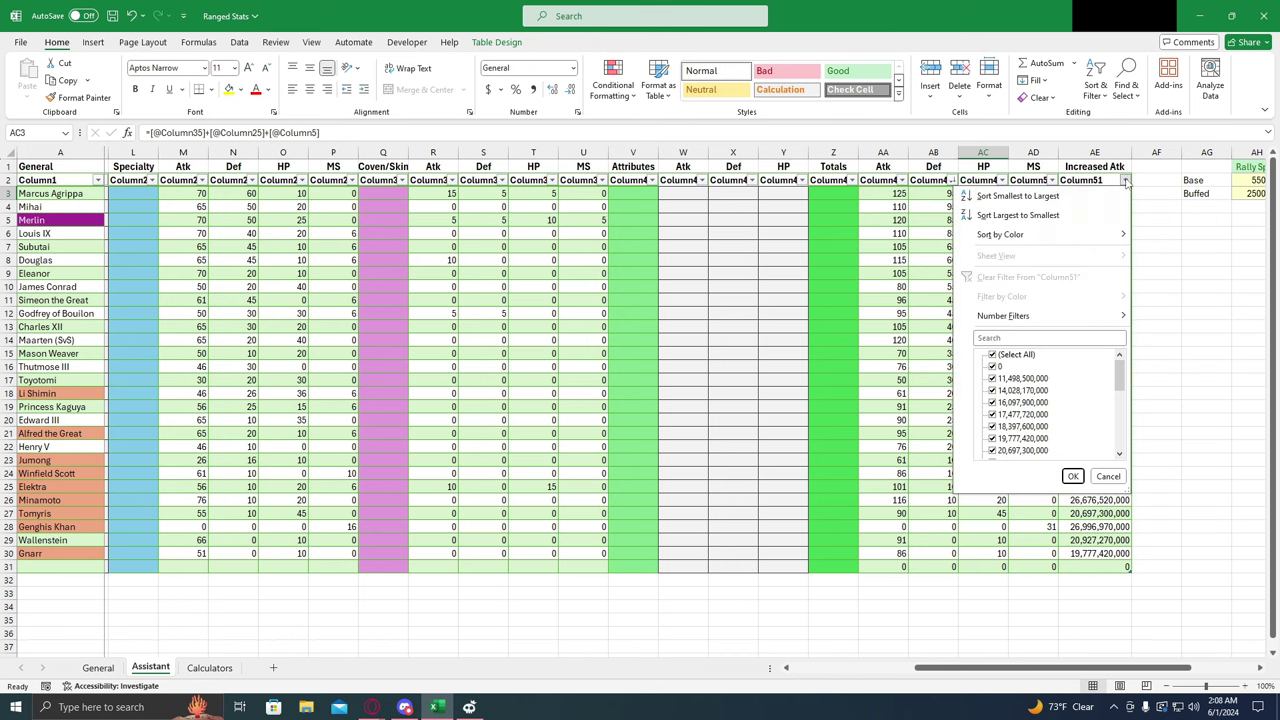
{"action": "left_click", "coordinate": [1110, 212]}
{"action": "left_click", "coordinate": [1087, 195]}
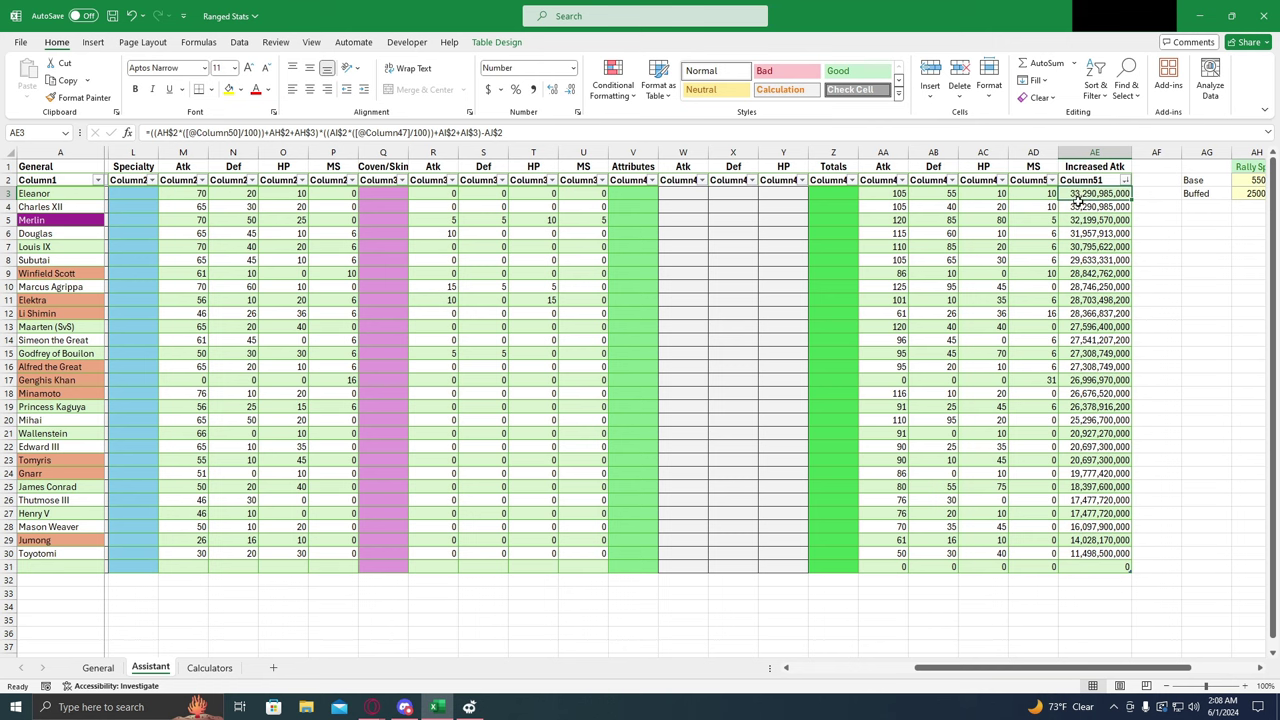
{"action": "left_click", "coordinate": [1080, 206]}
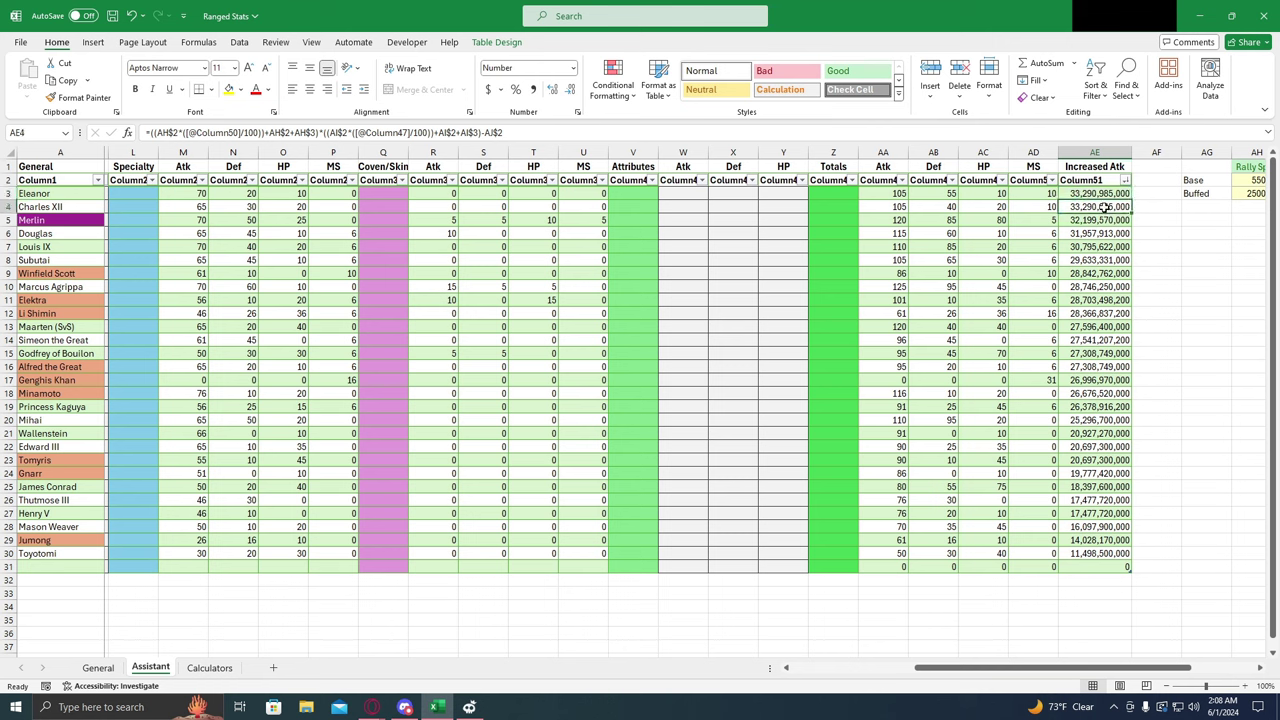
{"action": "left_click", "coordinate": [1103, 193]}
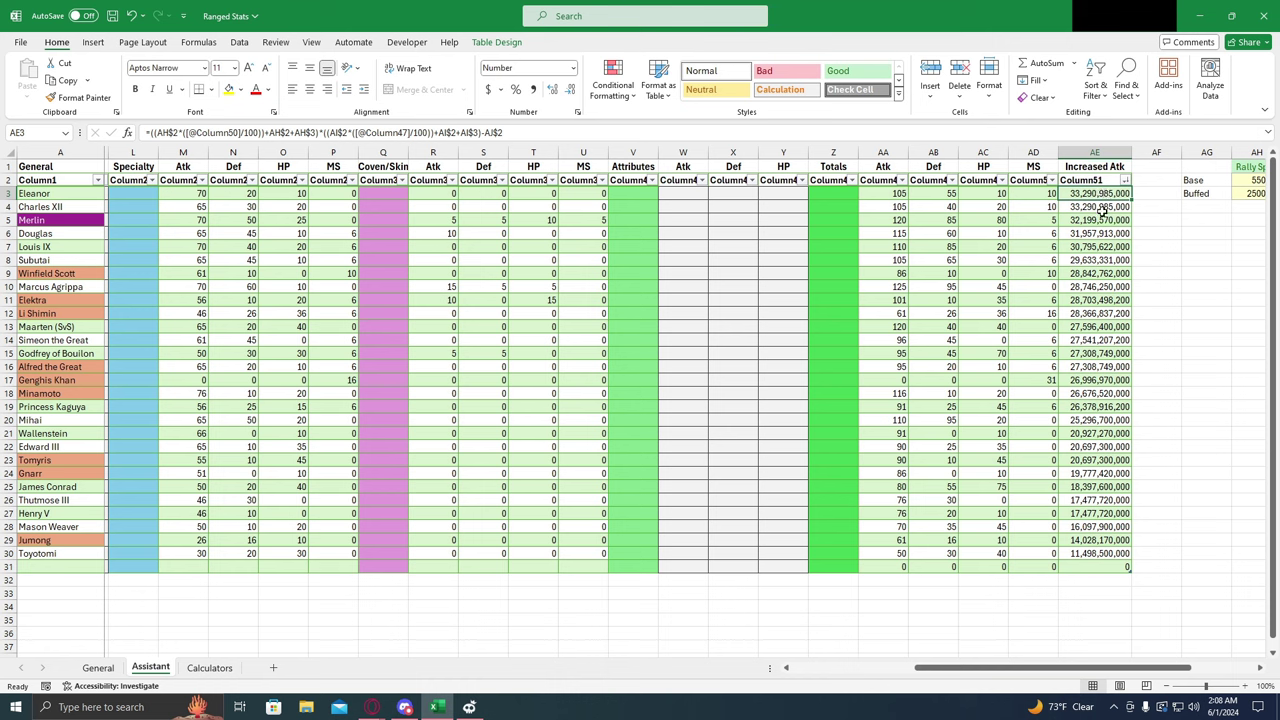
{"action": "left_click", "coordinate": [1100, 207]}
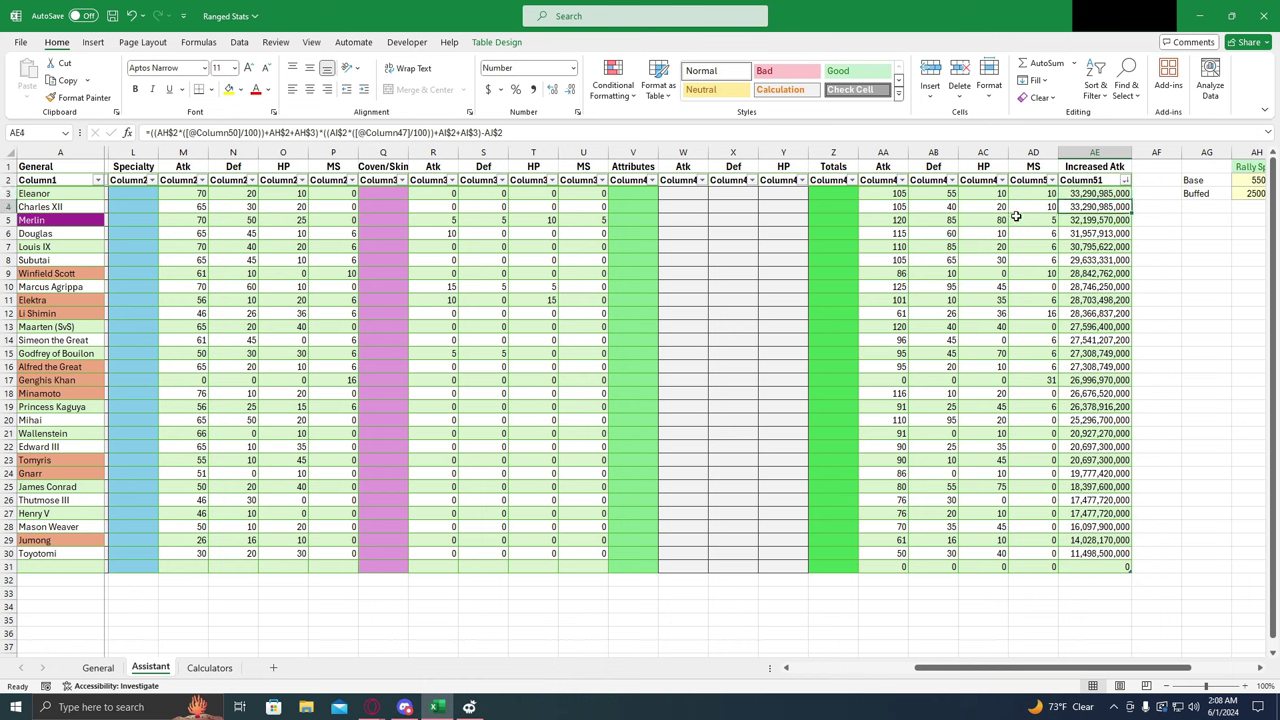